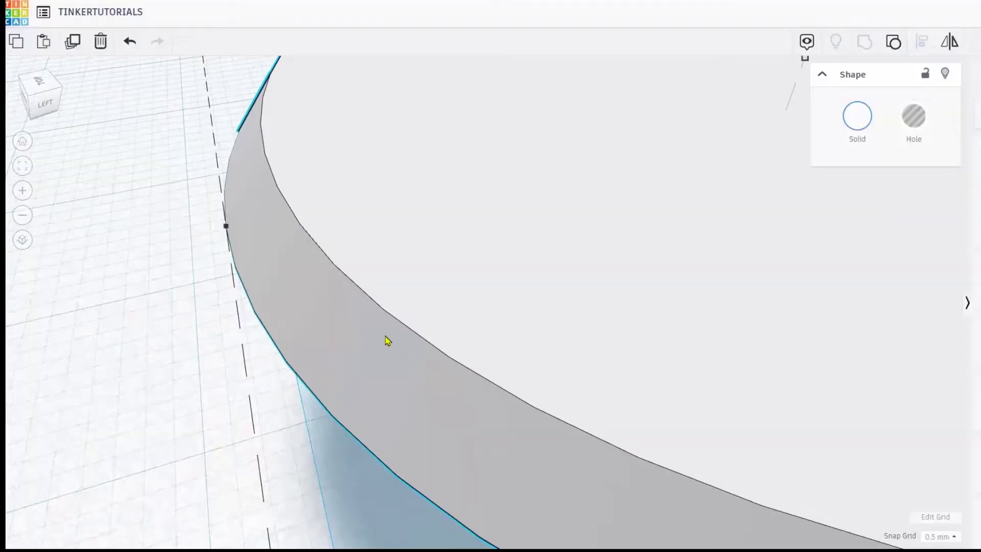
scroll(388, 341, "up", 3)
scroll(263, 280, "down", 5)
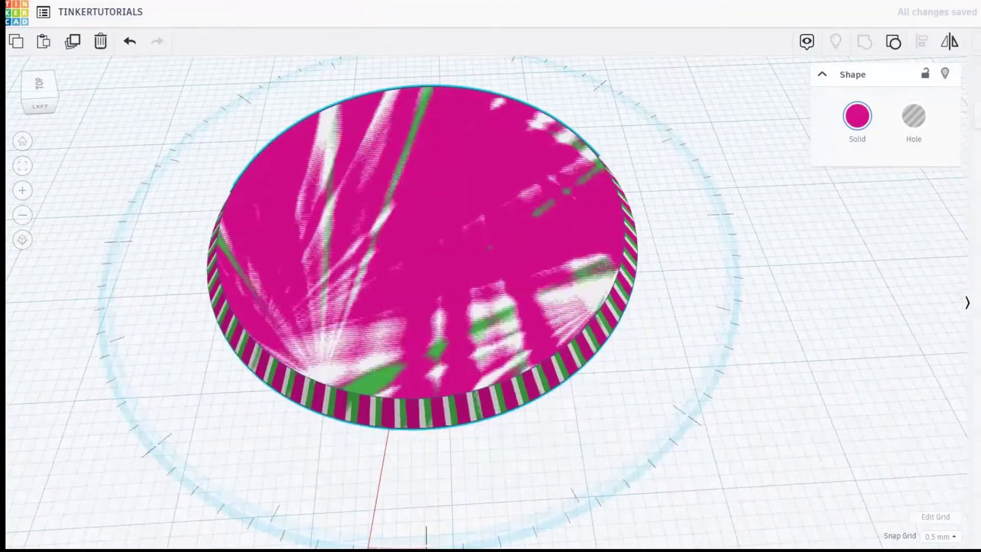
left_click_drag(368, 547, 383, 547)
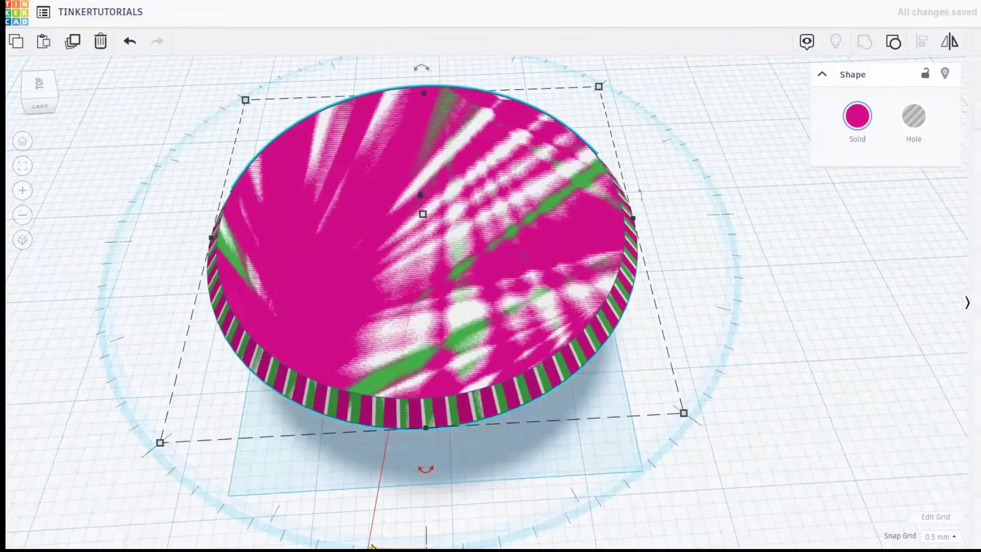
key("ctrl+d")
left_click(862, 121)
left_click(886, 233)
left_click_drag(425, 467, 396, 549)
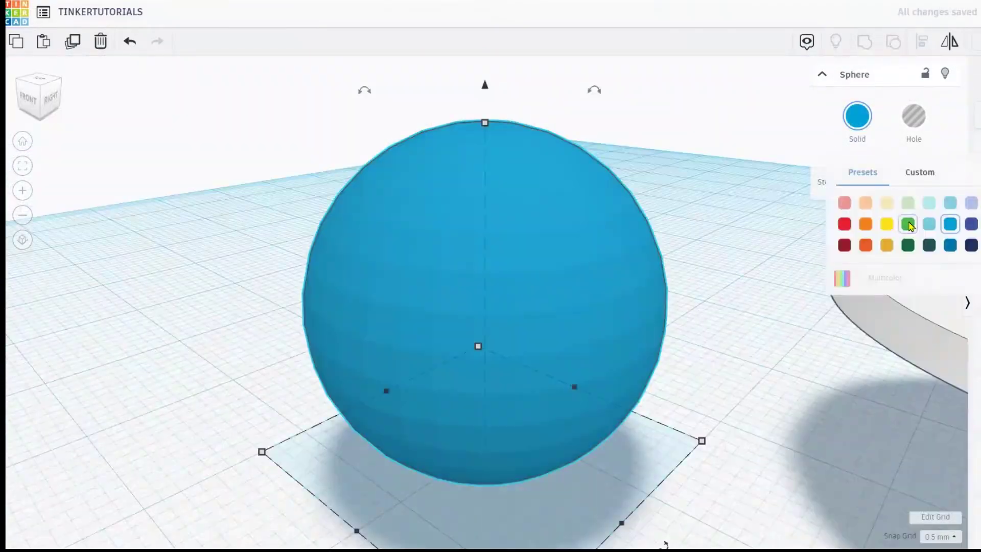
left_click(882, 221)
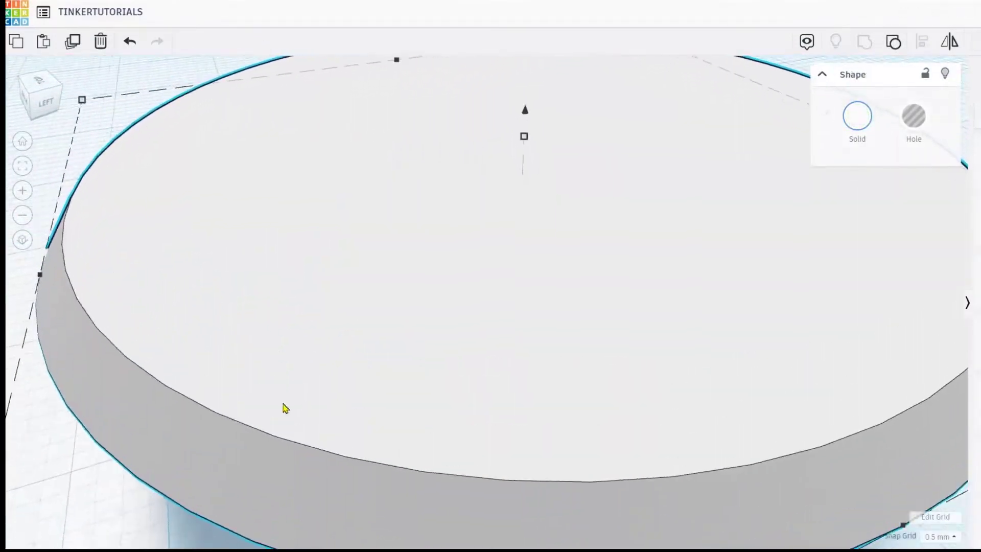
Examine the white disc's rim up close and from above to judge how smooth its faceted edge is
scroll(61, 305, "up", 4)
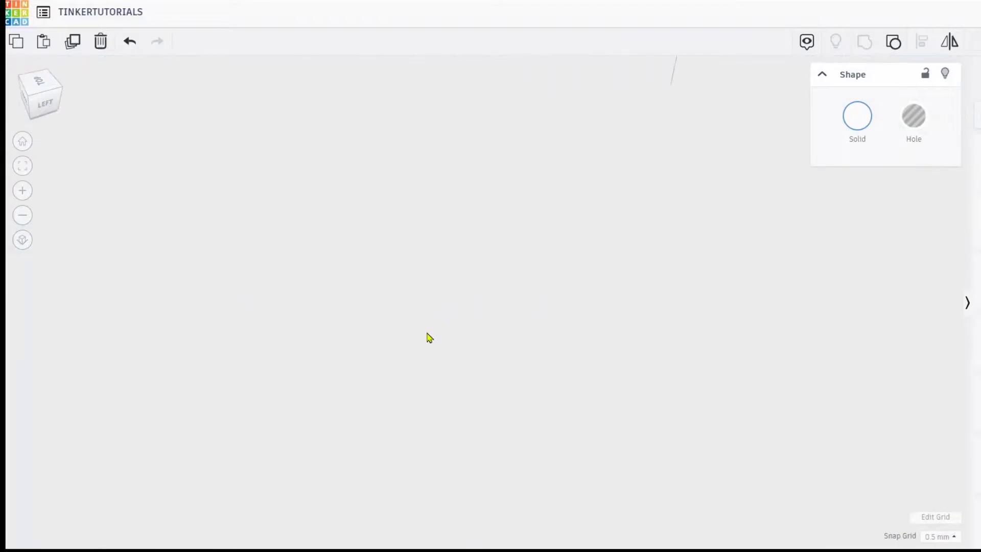
scroll(429, 338, "down", 3)
middle_click_drag(147, 331, 398, 314)
scroll(385, 335, "up", 3)
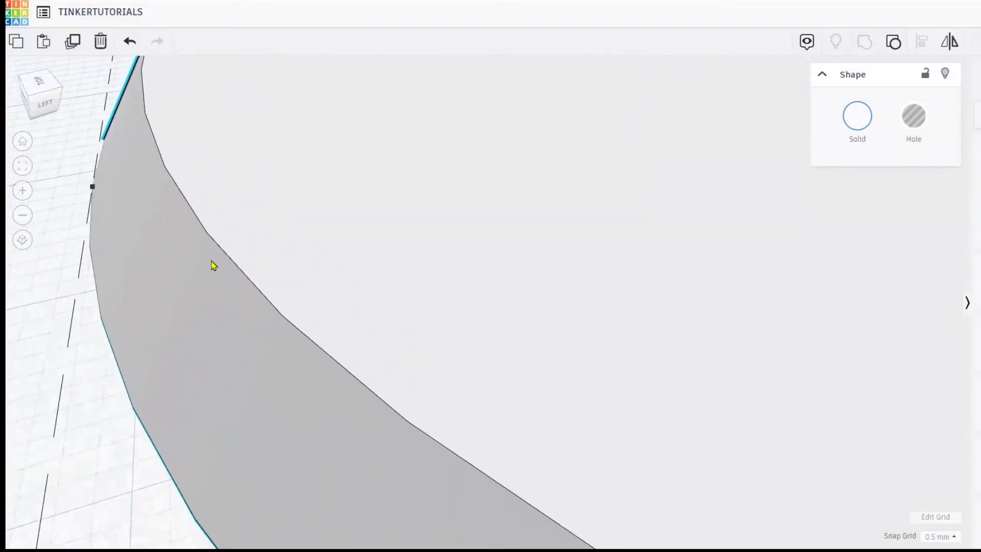
scroll(214, 265, "down", 5)
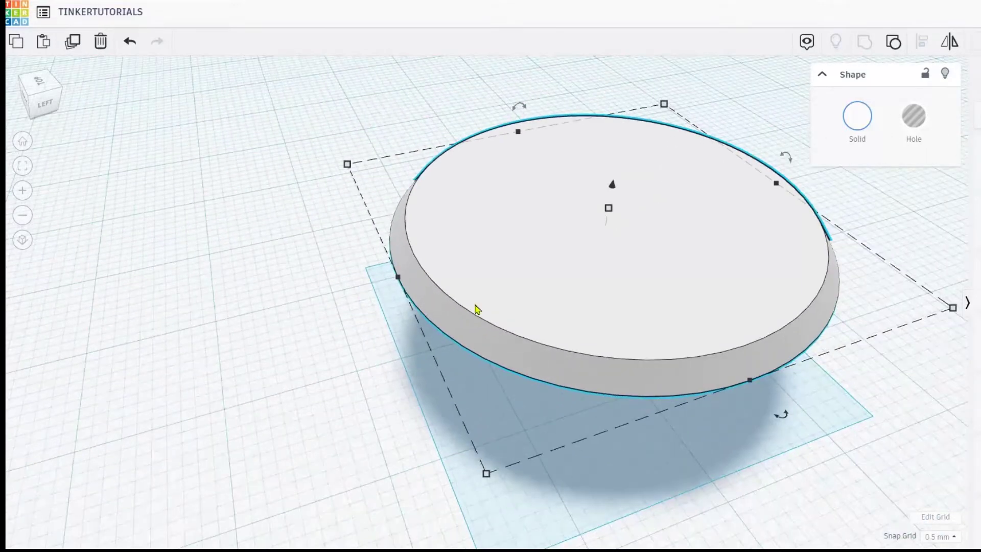
right_click_drag(489, 326, 335, 330)
scroll(395, 323, "up", 3)
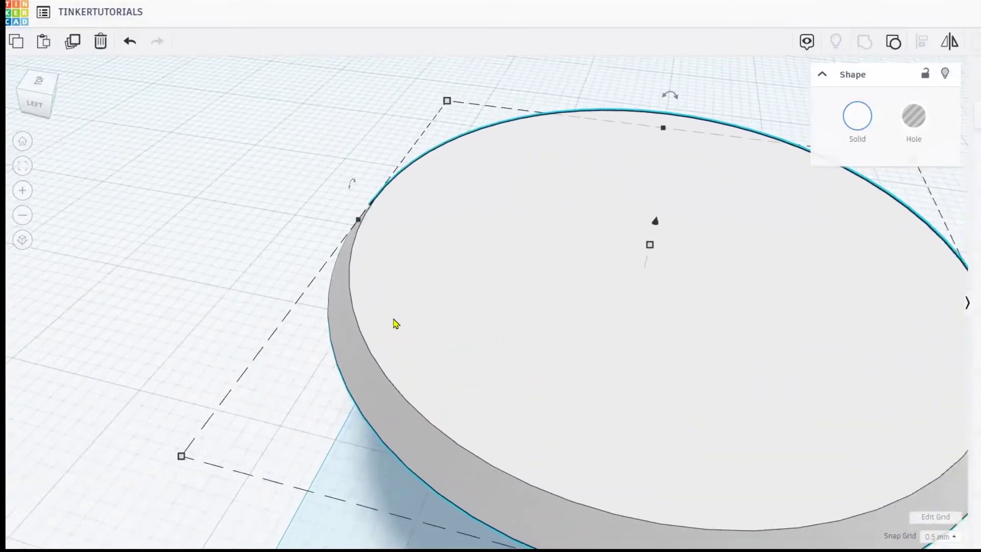
scroll(395, 324, "down", 3)
scroll(498, 318, "down", 3)
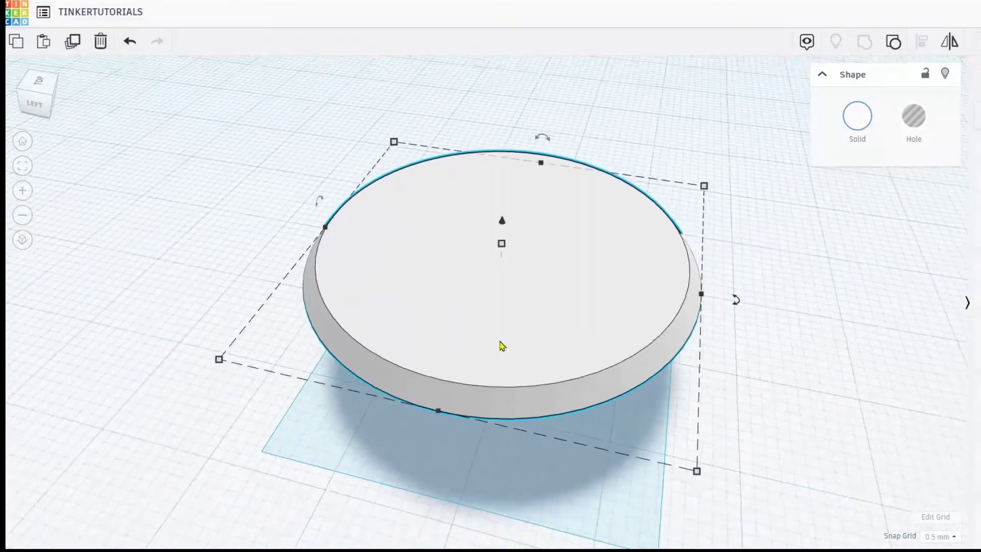
right_click_drag(598, 369, 546, 283)
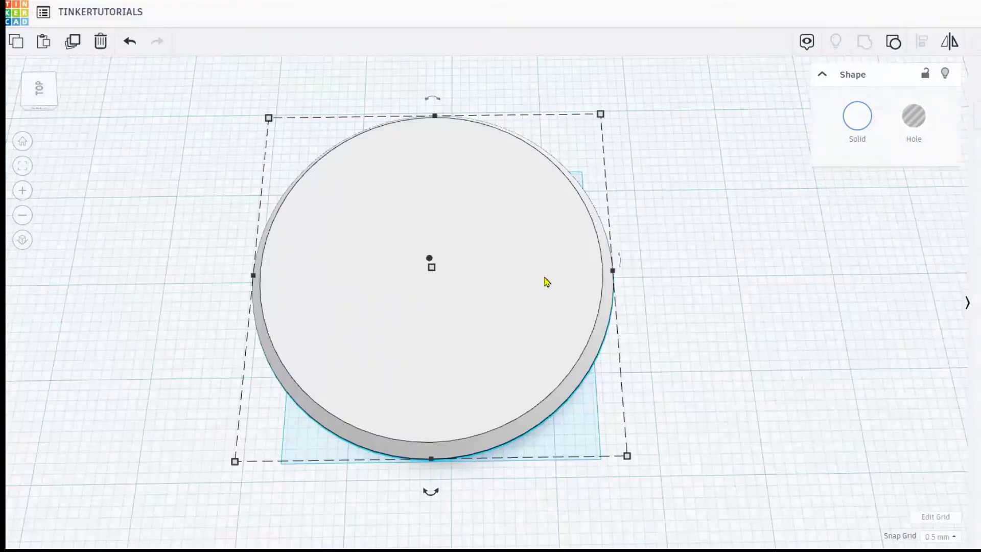
Add a green duplicate of the white disc in place, rotated slightly about its vertical axis
left_click(867, 127)
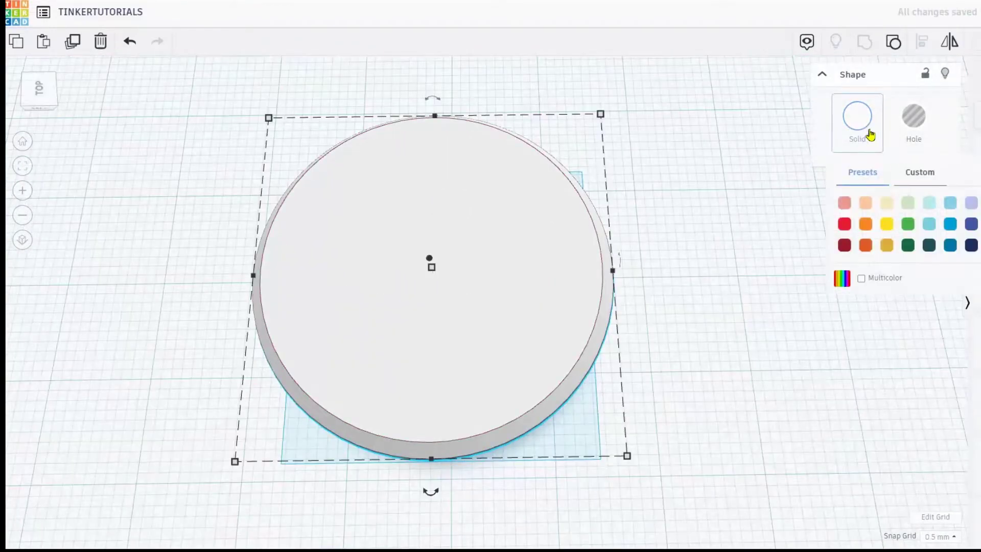
left_click(909, 224)
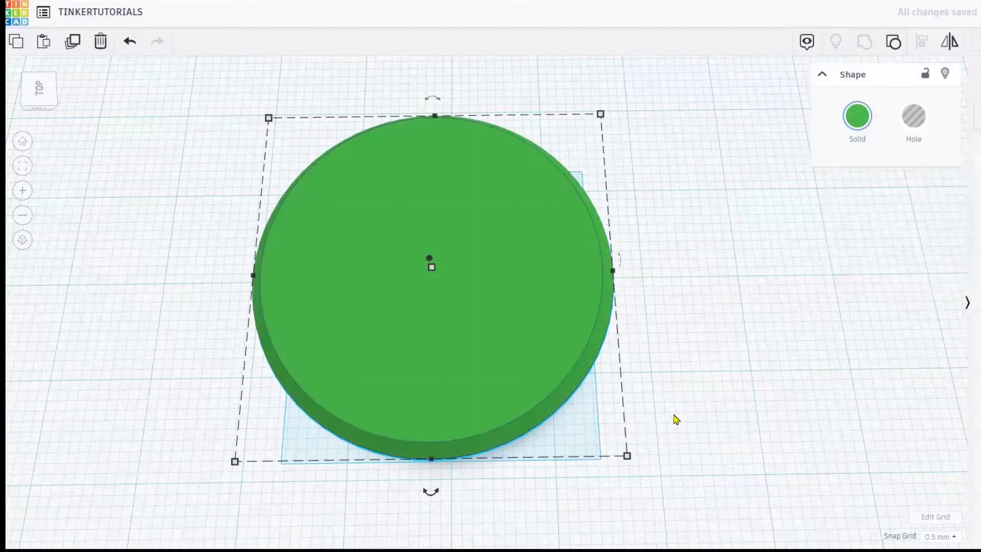
right_click_drag(675, 419, 667, 405)
scroll(516, 443, "up", 3)
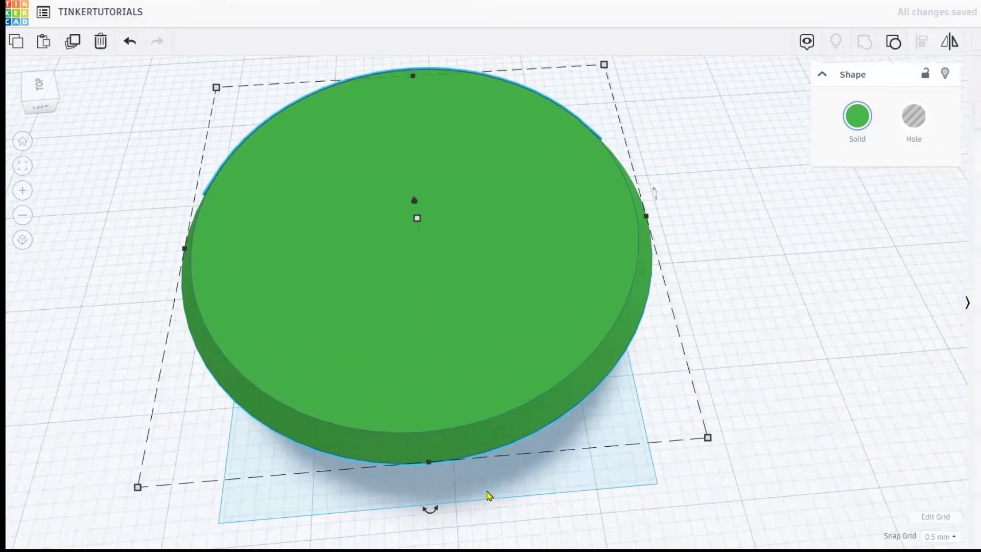
left_click_drag(430, 508, 560, 534)
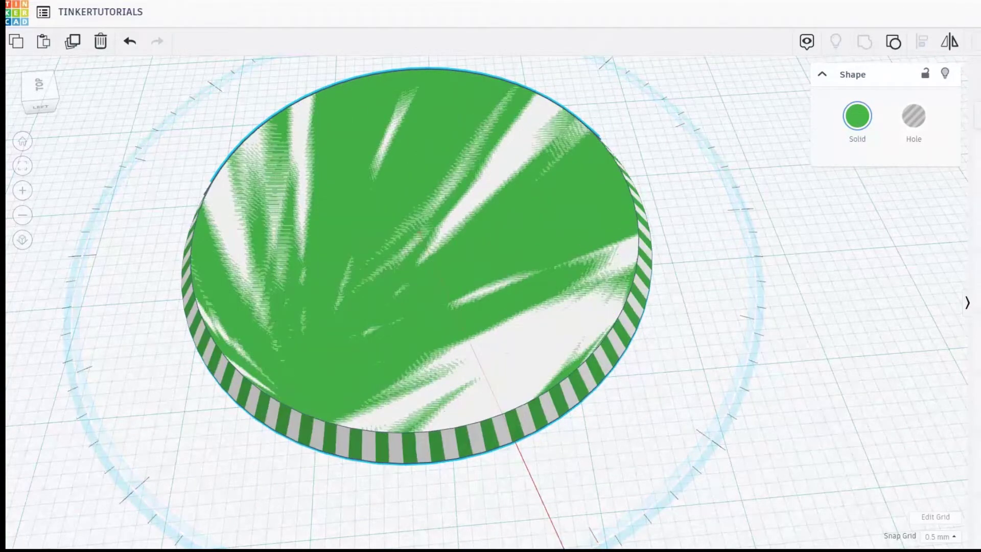
left_click_drag(563, 548, 563, 549)
Duplicate the green disc in place and rotate the copy slightly about its vertical axis to offset its facets
scroll(544, 546, "up", 4)
right_click_drag(740, 541, 749, 519)
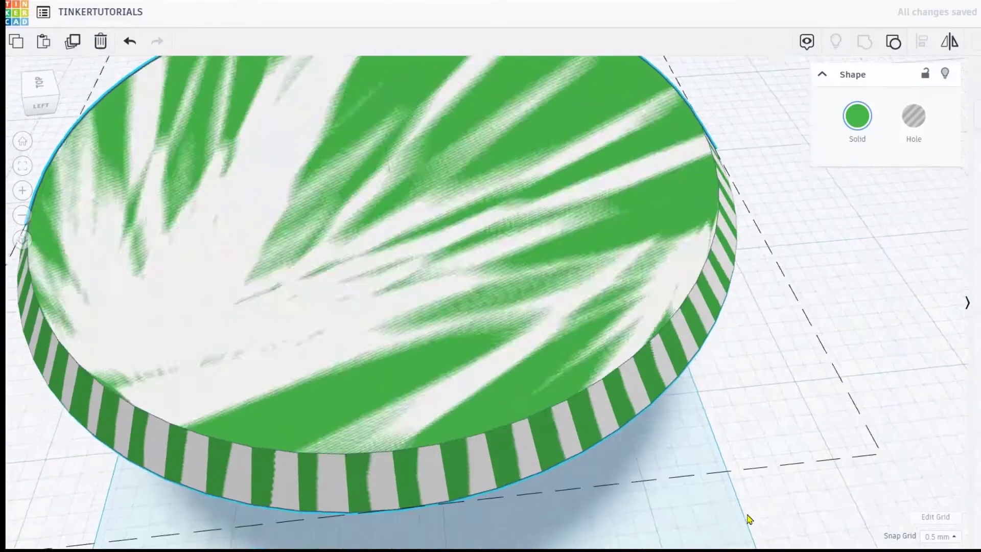
scroll(560, 408, "up", 3)
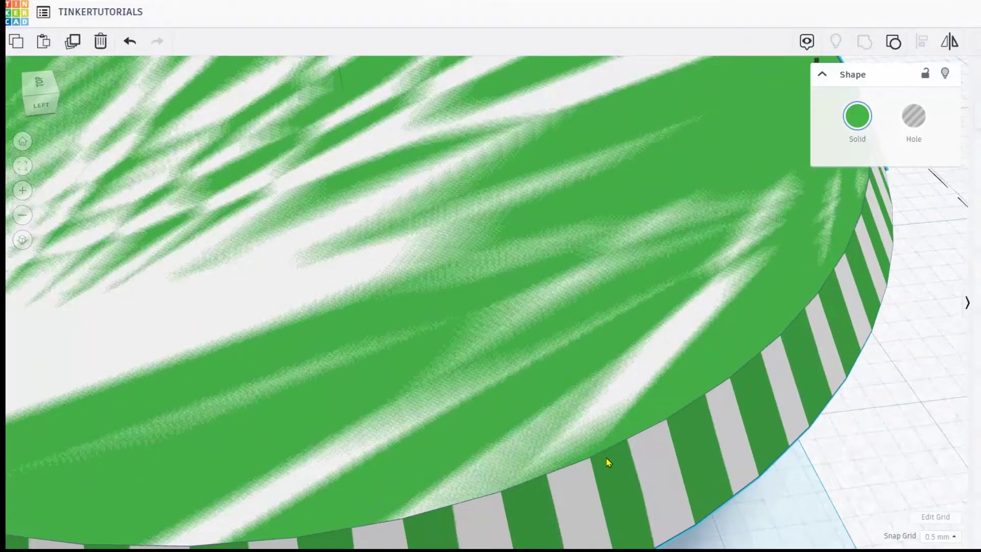
scroll(627, 456, "down", 8)
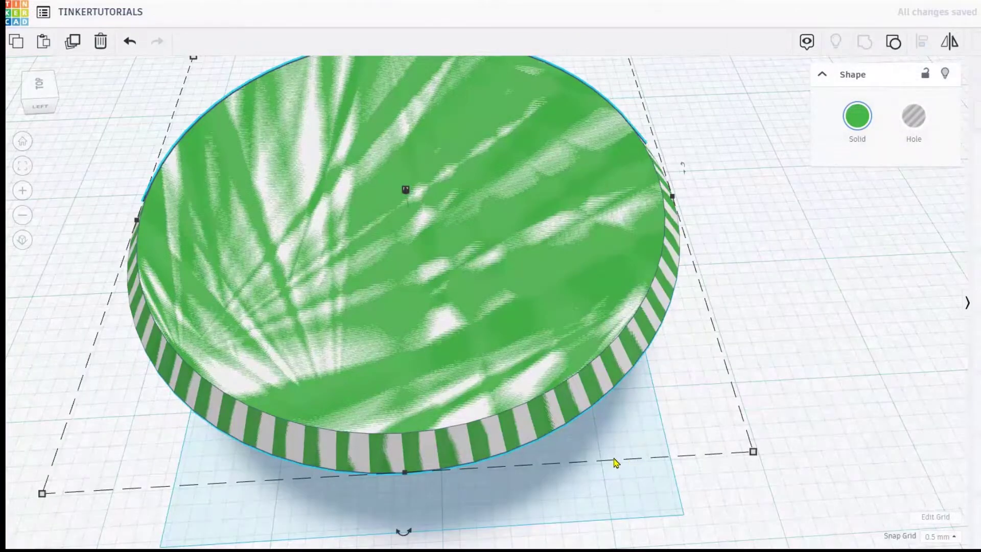
left_click_drag(403, 531, 376, 537)
scroll(399, 511, "down", 3)
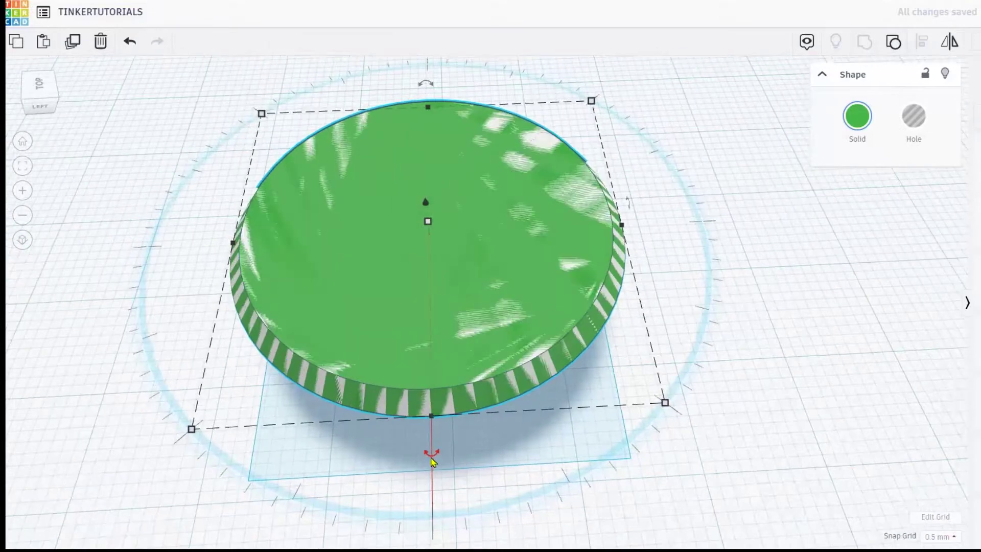
left_click_drag(433, 460, 430, 501)
left_click_drag(432, 462, 427, 464)
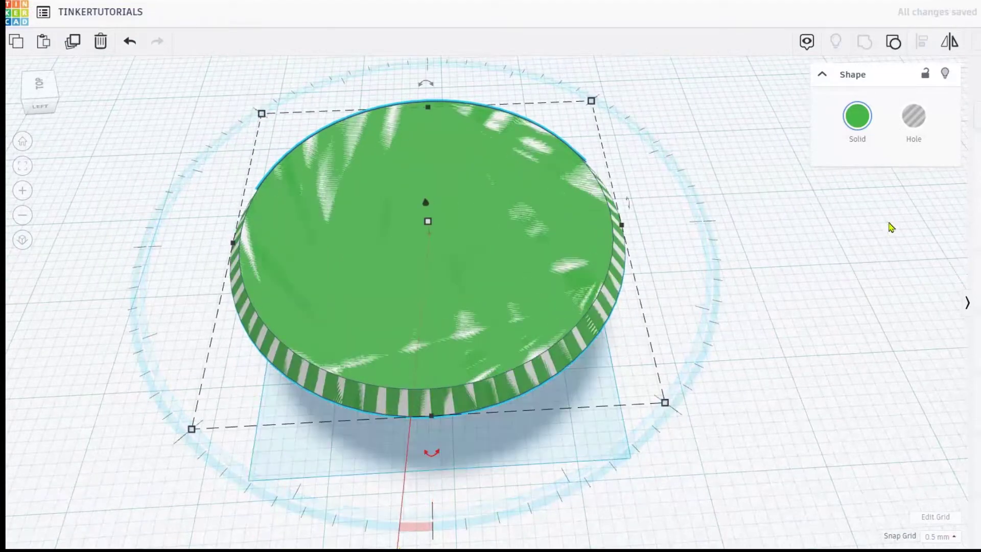
Recolour the newest disc copy magenta and rotate it slightly about its vertical axis
left_click(842, 121)
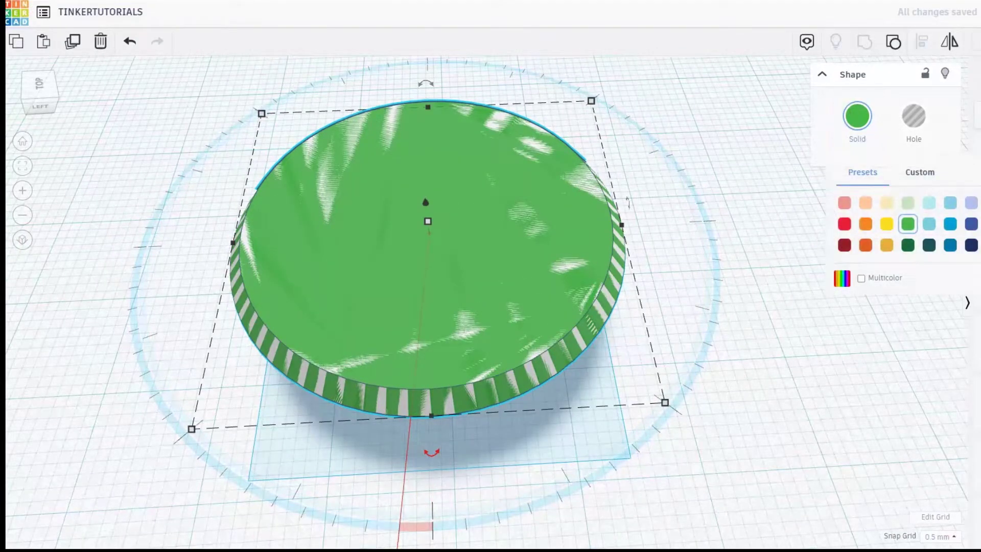
left_click(980, 223)
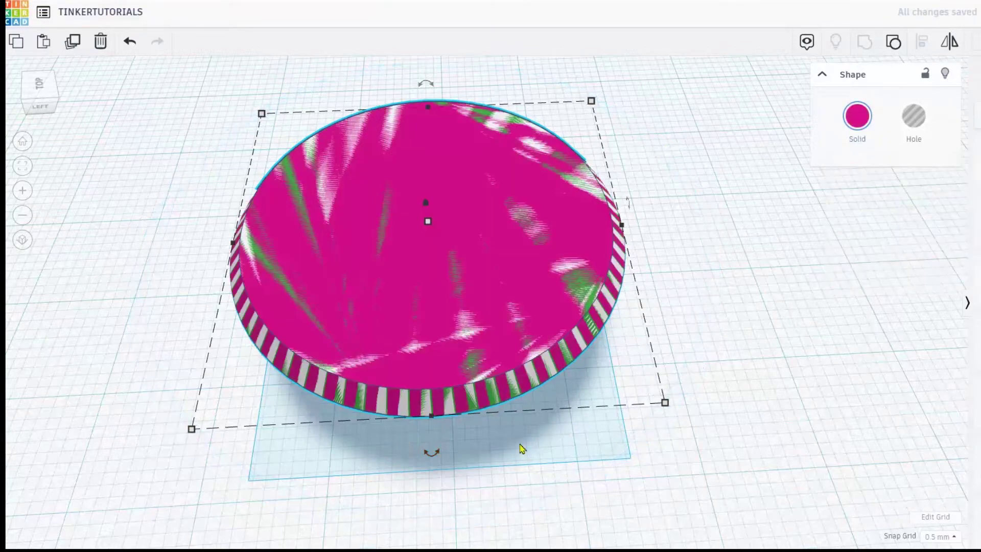
scroll(480, 452, "down", 2)
scroll(438, 458, "up", 3)
left_click_drag(428, 470, 406, 549)
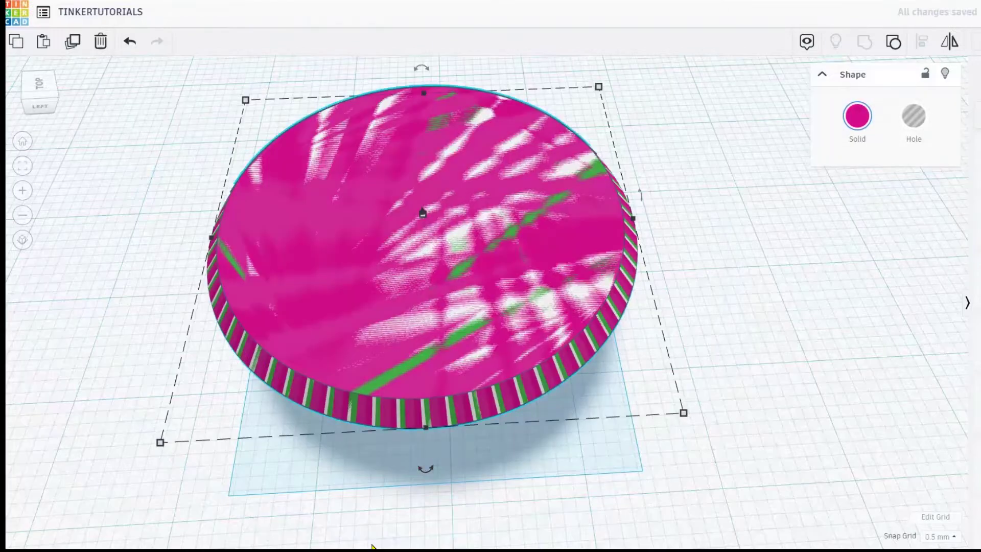
Add a yellow duplicate of the magenta disc, rotated slightly about its vertical axis
left_click(869, 121)
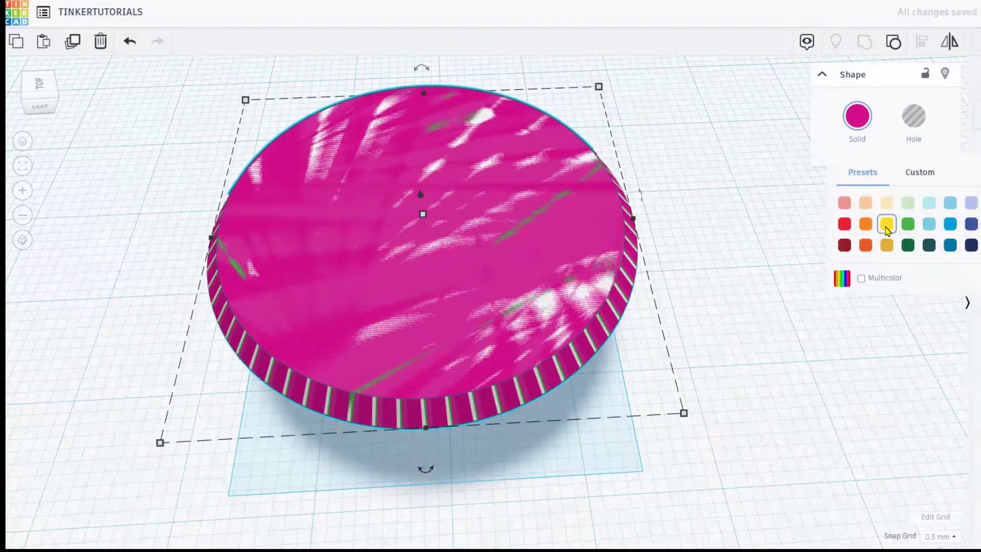
left_click(886, 225)
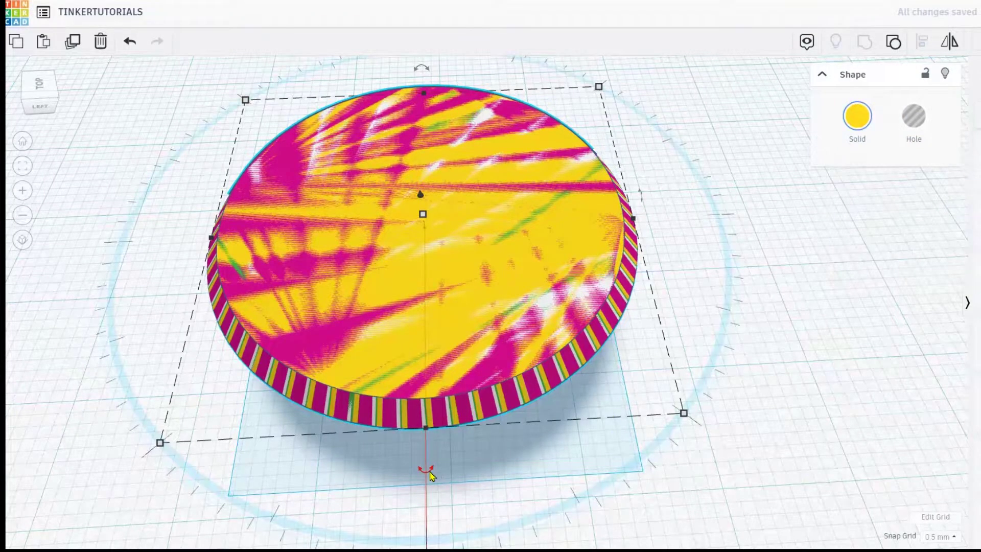
left_click_drag(431, 475, 403, 472)
mouse_move(480, 536)
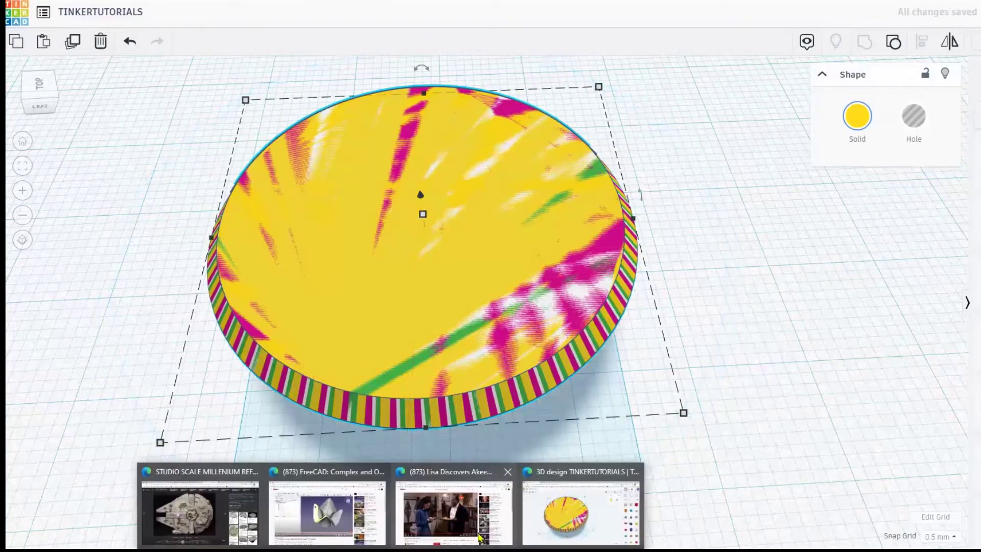
Add a light blue duplicate of the yellow disc, rotated slightly about its vertical axis
left_click(865, 124)
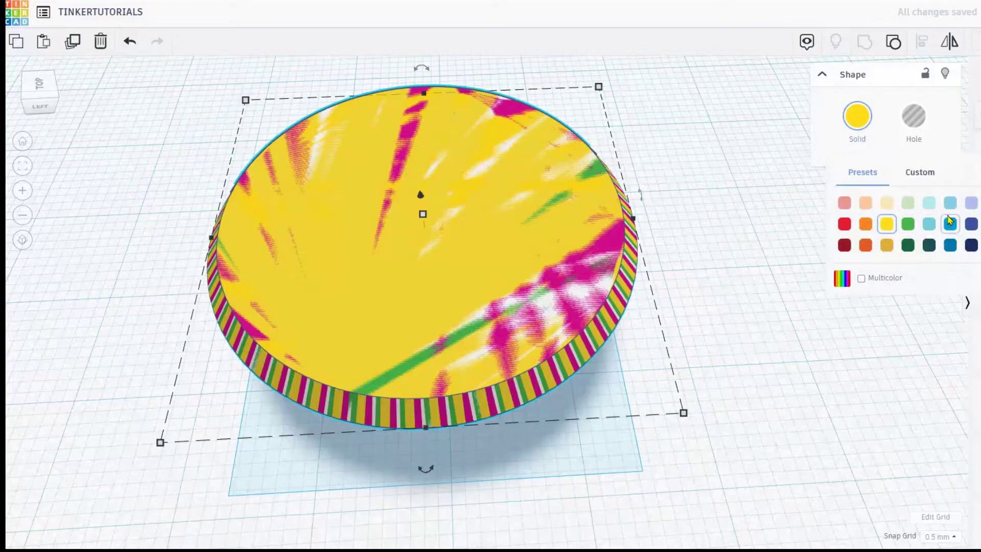
left_click(950, 203)
scroll(431, 470, "up", 3)
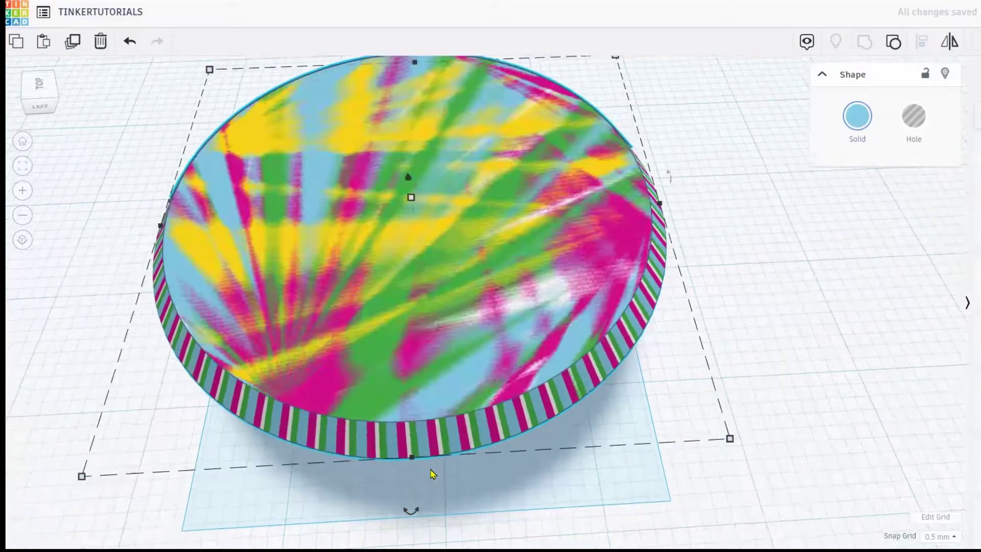
scroll(415, 519, "down", 3)
left_click_drag(434, 466, 494, 480)
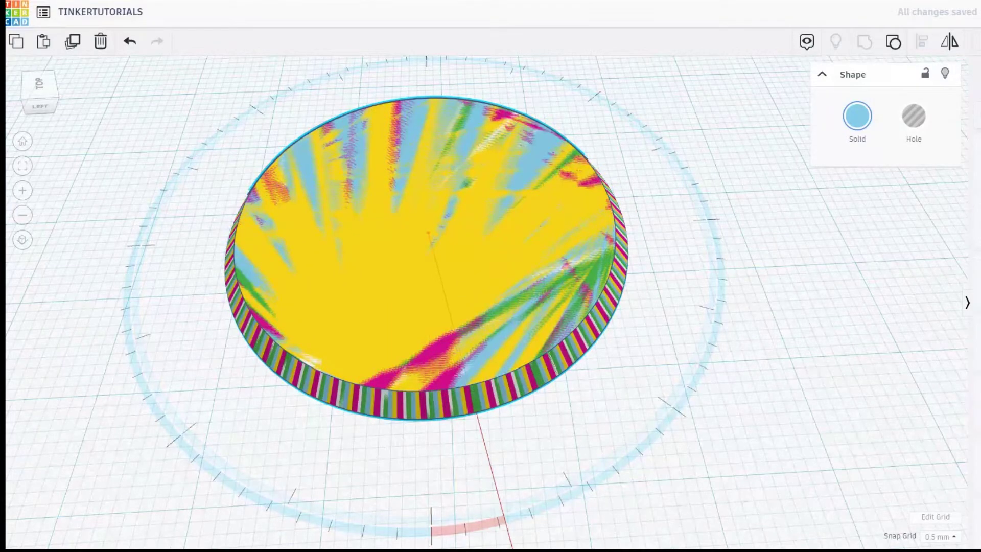
left_click_drag(511, 547, 512, 550)
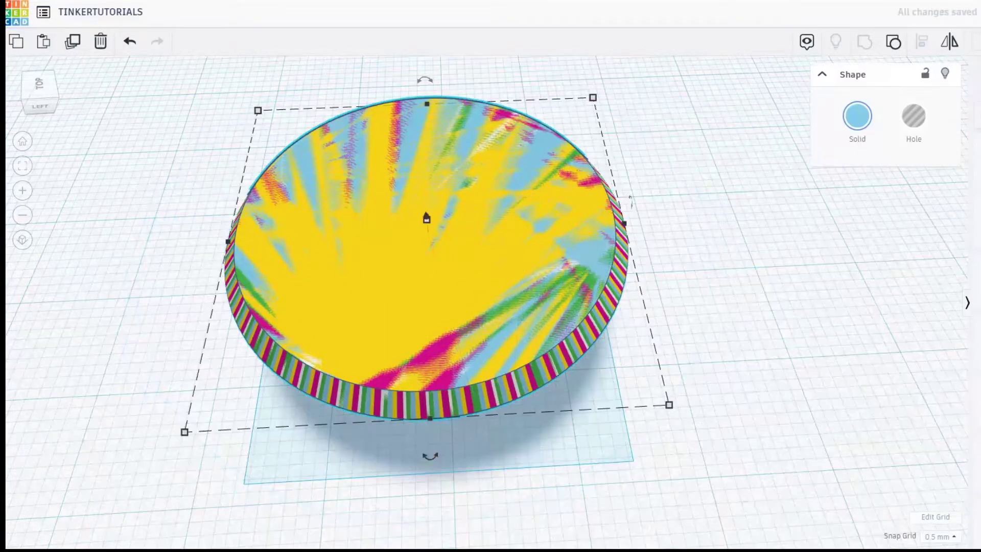
Select all the stacked disc copies and group them into a single shape
scroll(635, 448, "down", 4)
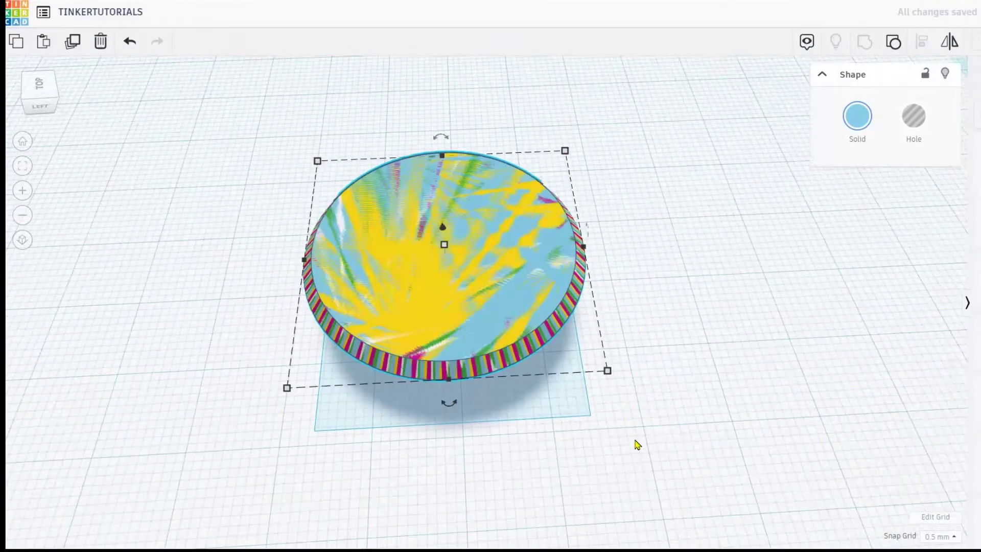
left_click_drag(674, 473, 264, 137)
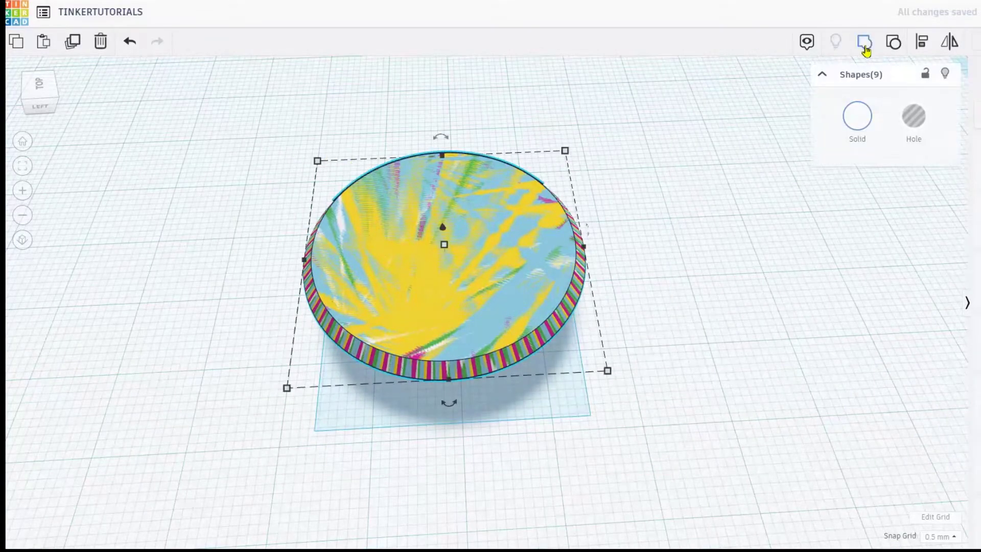
key("ctrl+g")
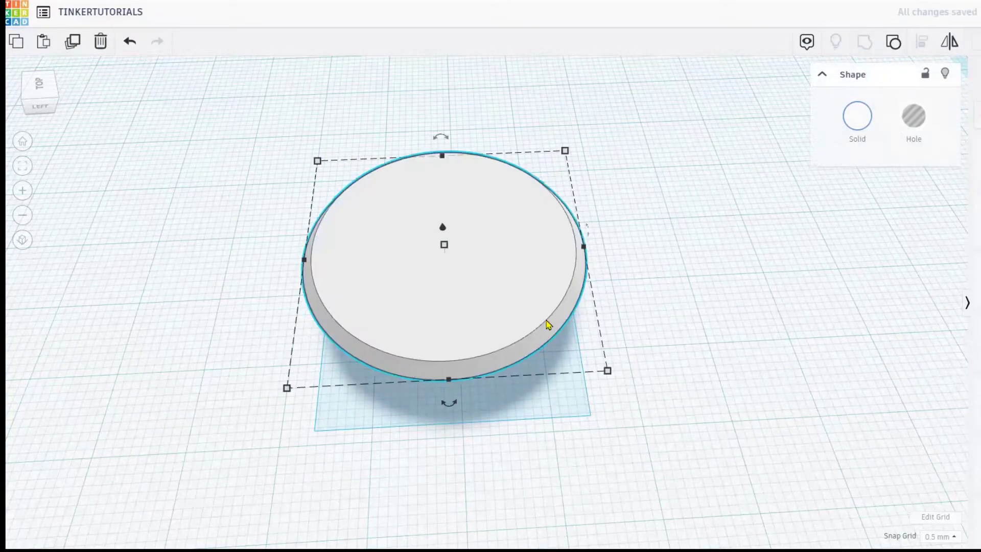
Examine the grouped disc's rim up close from several sides to judge how smooth its edge is
scroll(546, 324, "up", 5)
right_click_drag(576, 327, 572, 303)
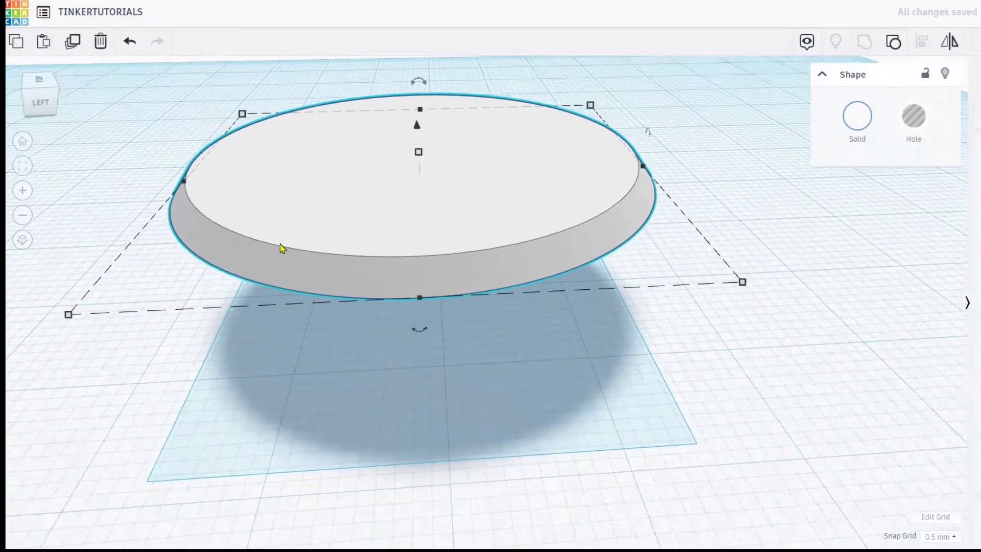
middle_click_drag(313, 229, 357, 290)
scroll(366, 300, "up", 5)
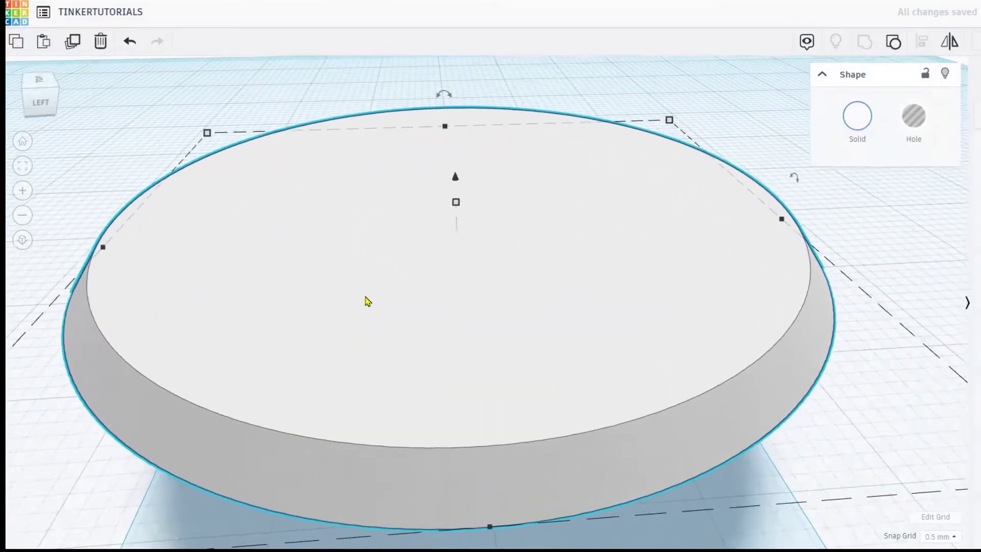
scroll(279, 268, "down", 3)
right_click_drag(267, 267, 302, 347)
scroll(159, 342, "up", 5)
scroll(159, 341, "down", 3)
scroll(228, 326, "up", 4)
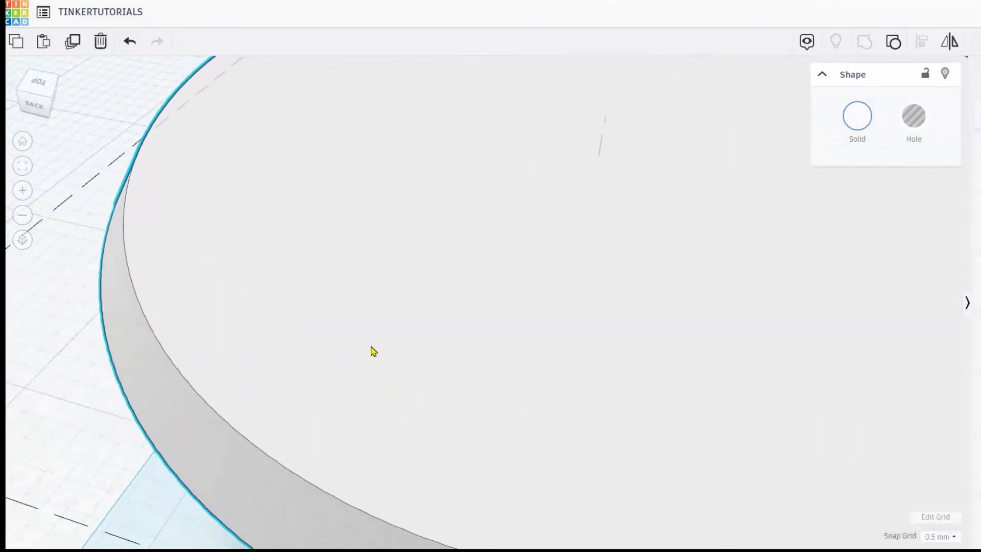
Inspect the grouped disc's outline at close and distant zoom, from above and from a low angle around its sides
mouse_move(392, 348)
right_mouse_down()
mouse_move(565, 350)
mouse_move(215, 315)
mouse_move(376, 338)
right_mouse_up()
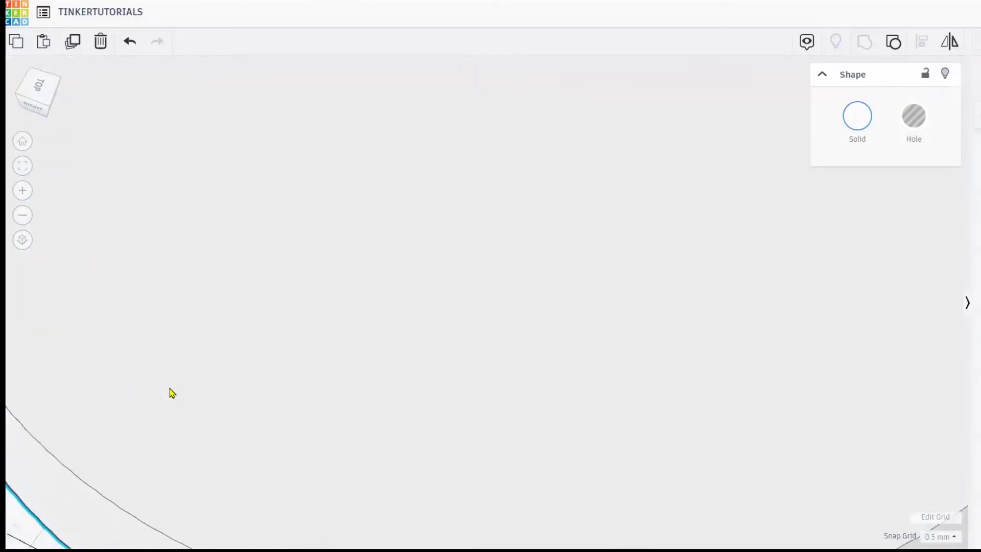
middle_click_drag(168, 385, 209, 332)
scroll(209, 317, "up", 4)
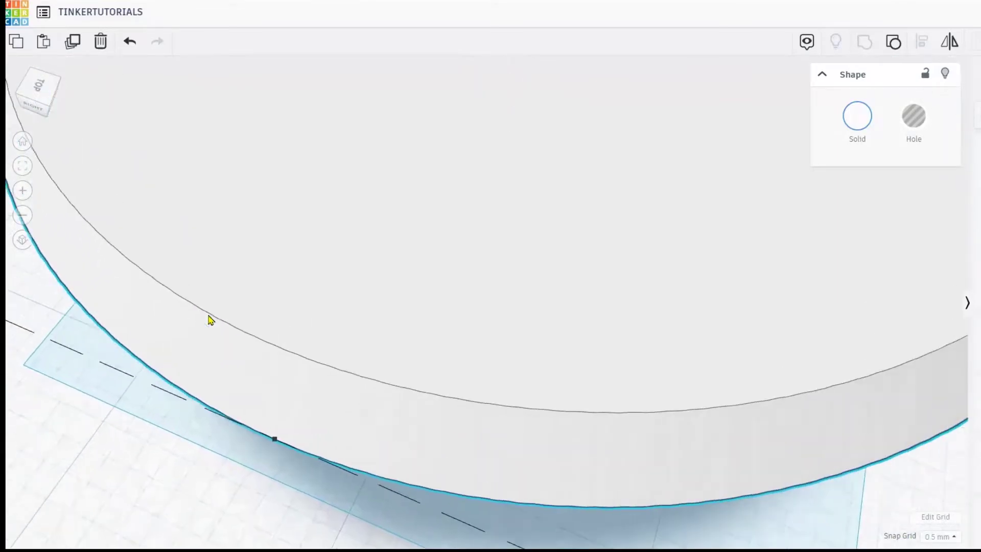
scroll(227, 348, "down", 5)
scroll(245, 324, "up", 5)
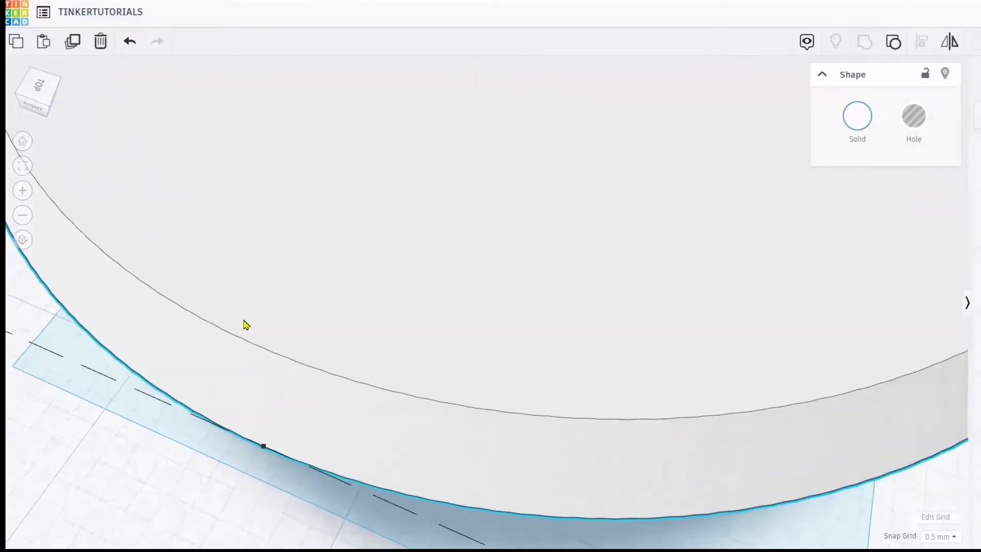
scroll(168, 382, "down", 10)
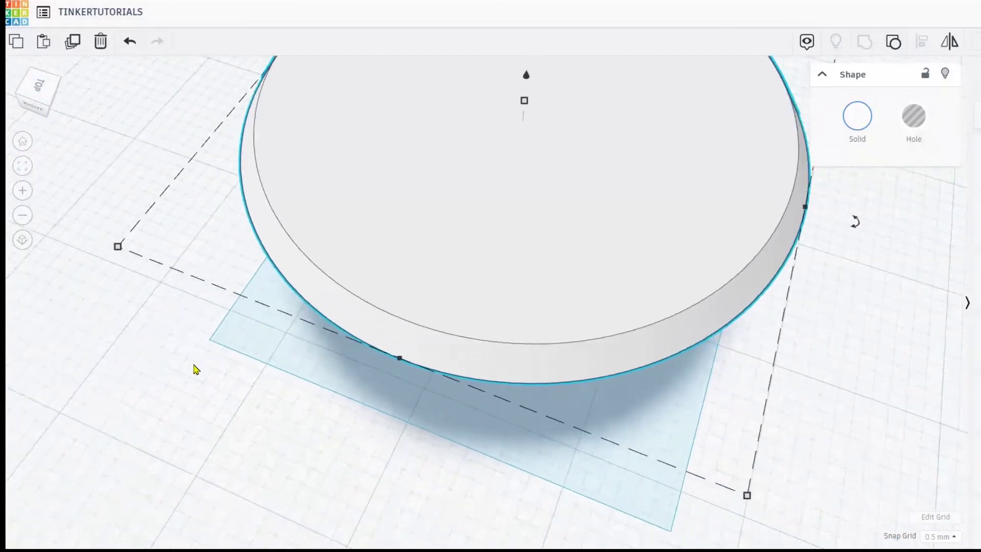
right_click_drag(317, 407, 242, 347)
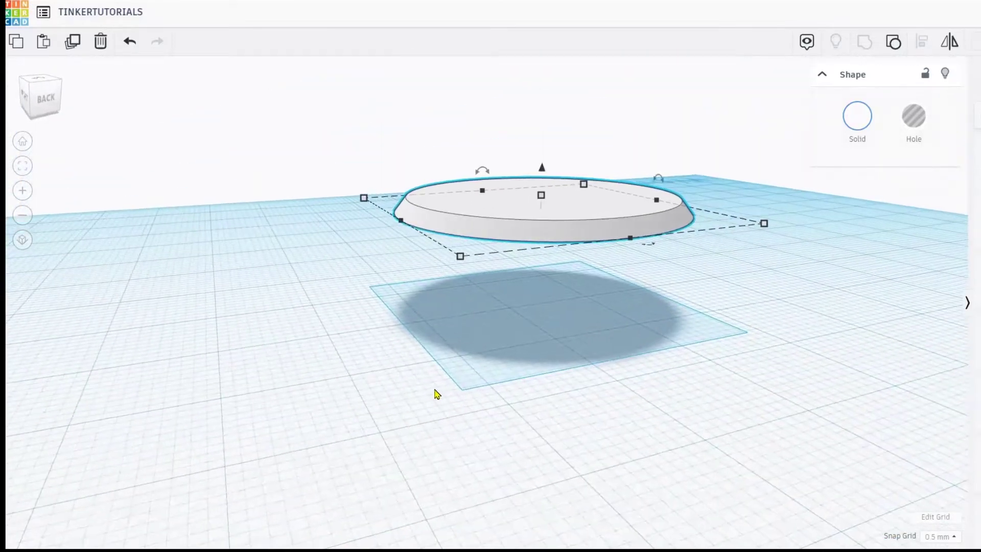
scroll(511, 357, "up", 3)
right_click_drag(527, 341, 868, 311)
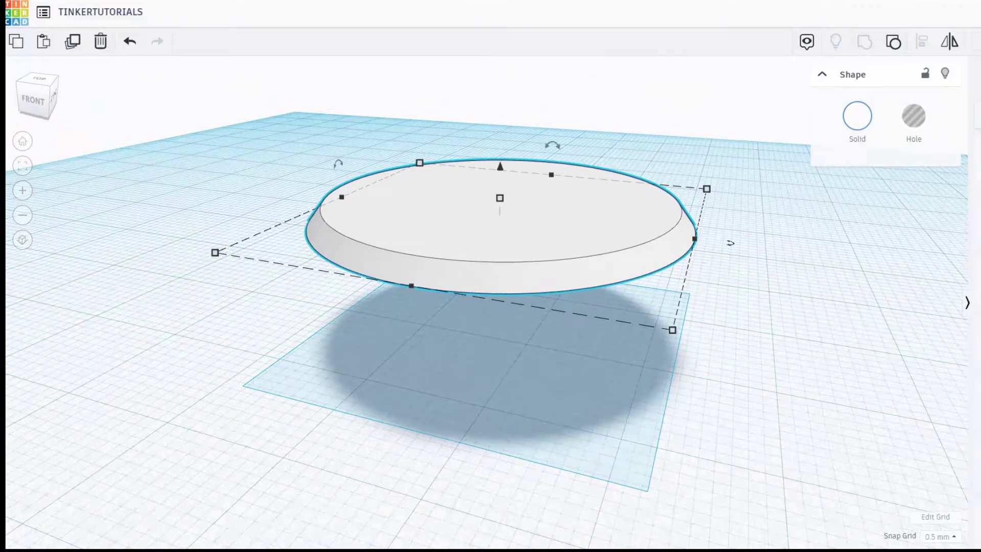
Place a blue sphere on the workplane and move the grouped disc clear of it
left_click(237, 373)
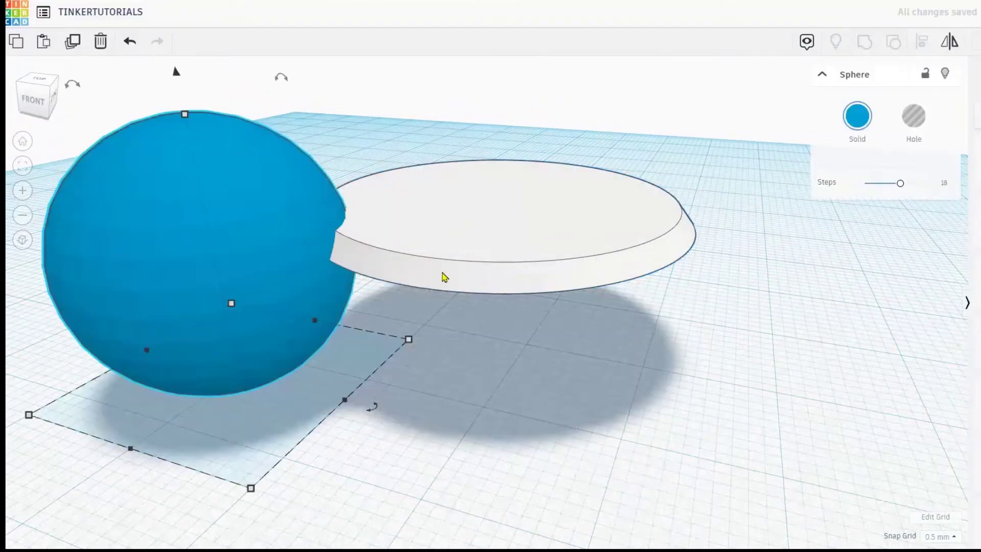
left_click_drag(443, 277, 680, 280)
left_click(259, 326)
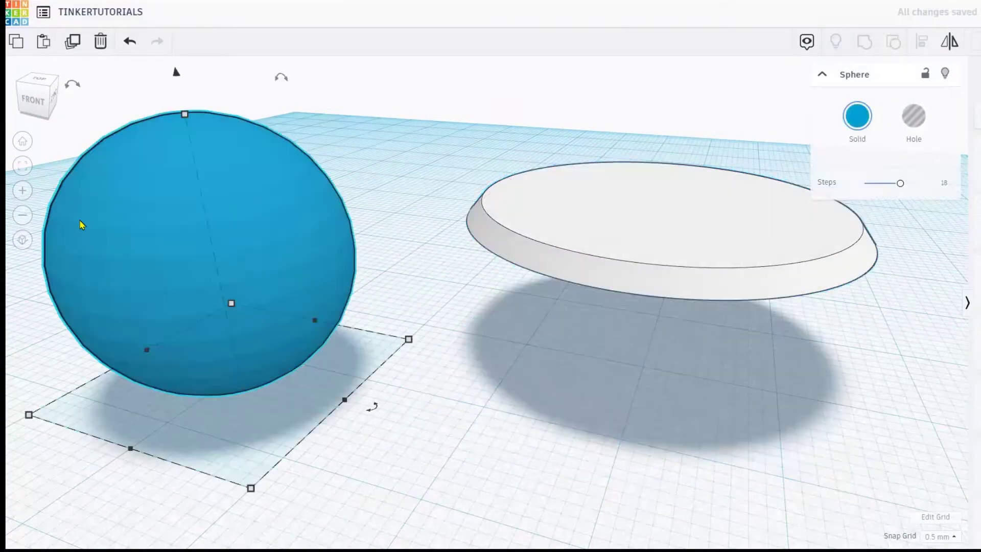
Add a yellow duplicate of the blue sphere, rotated slightly about a horizontal axis
left_click(23, 166)
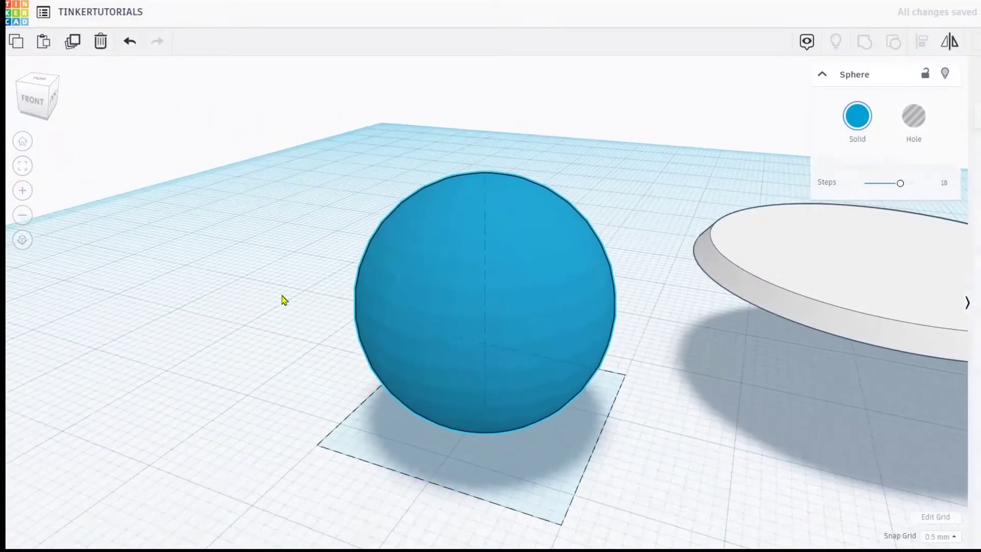
scroll(433, 296, "up", 3)
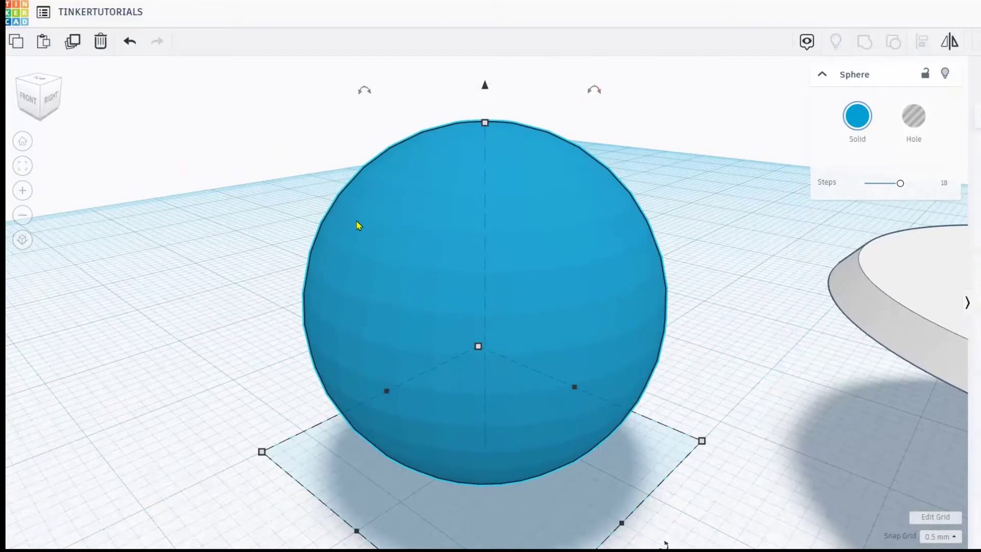
left_click(860, 122)
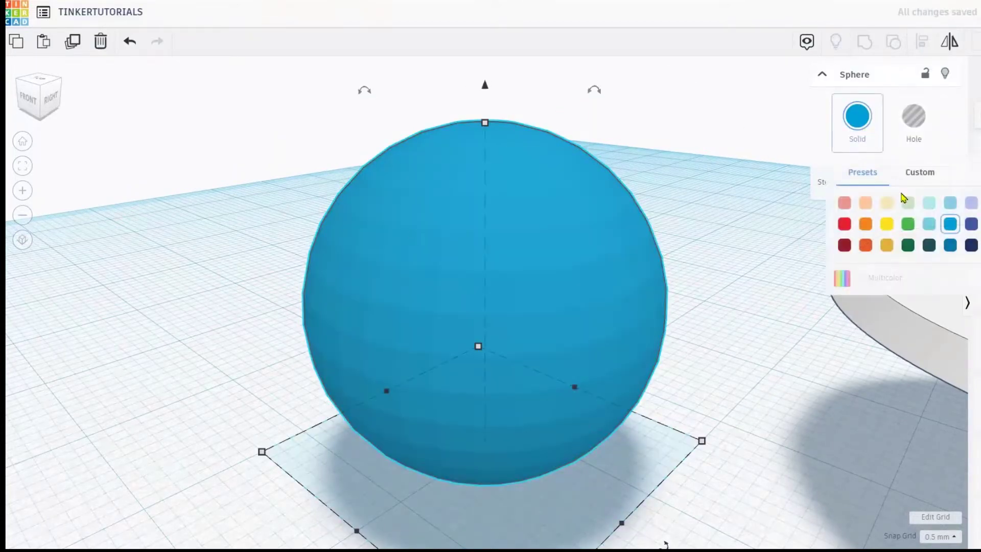
left_click(887, 224)
left_click_drag(595, 92, 656, 108)
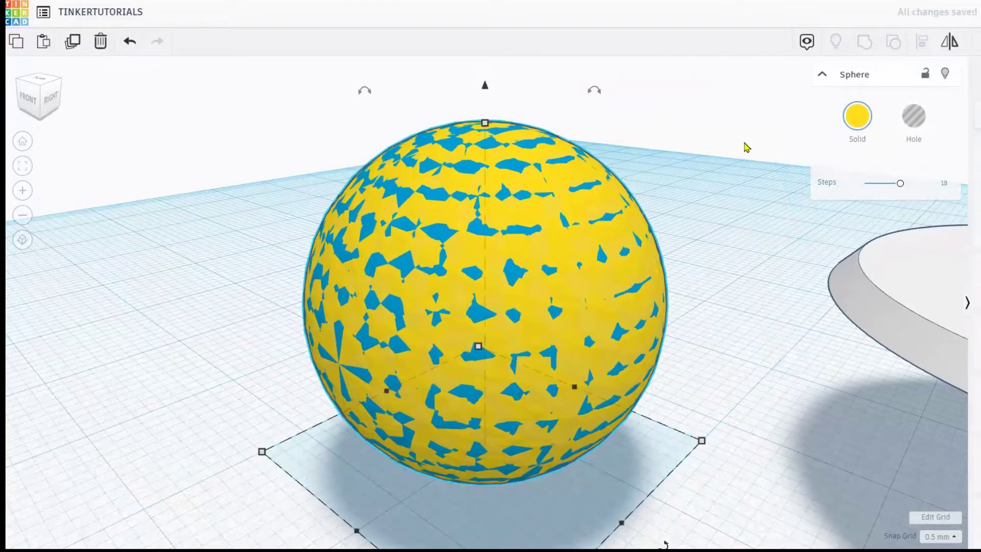
Add a magenta duplicate of the yellow sphere, rotated slightly about the other horizontal axis
left_click(843, 124)
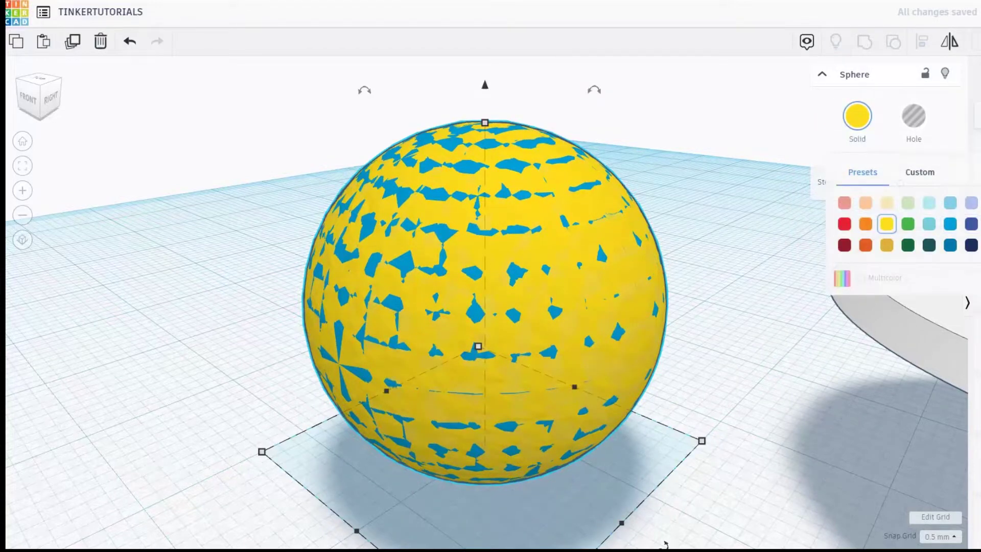
left_click(977, 224)
mouse_move(365, 95)
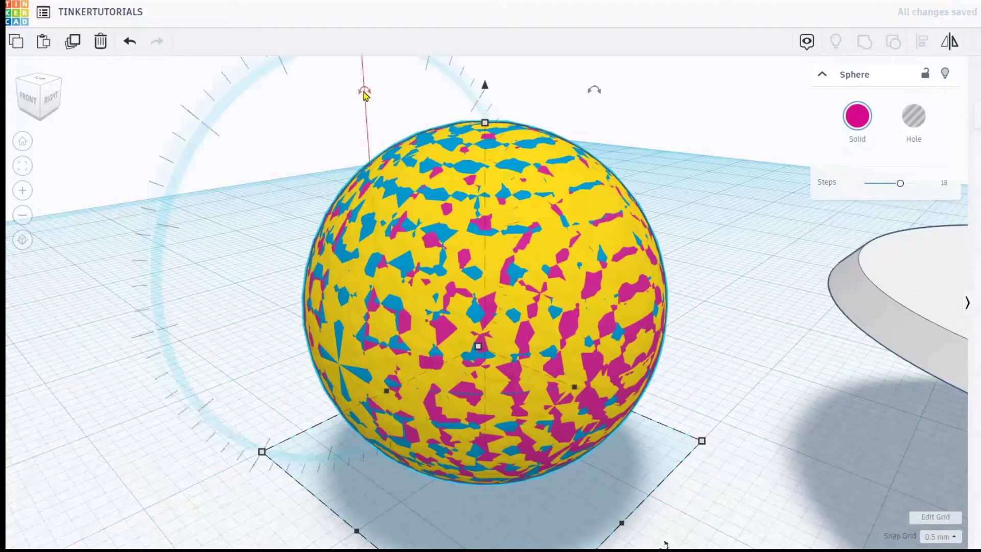
left_click_drag(364, 93, 230, 63)
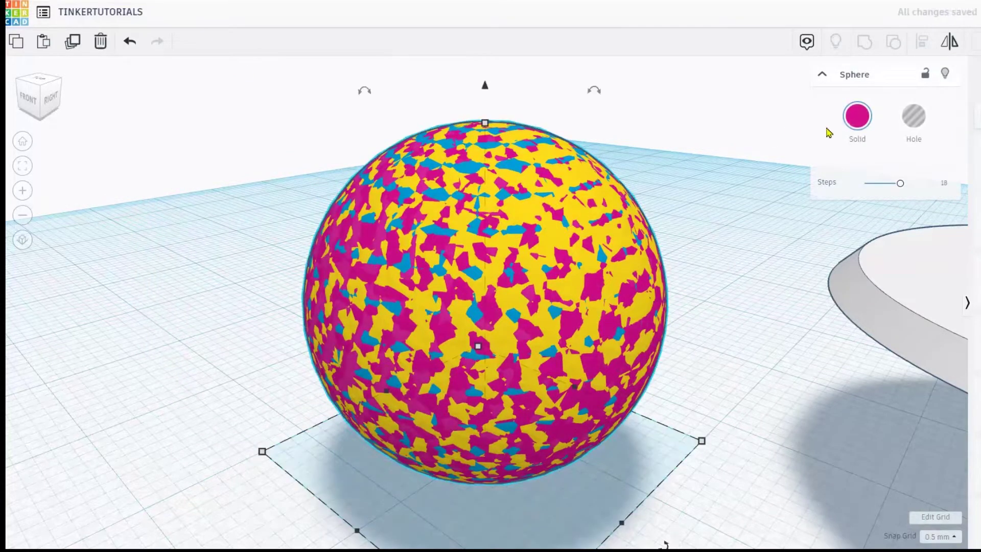
Add a green duplicate of the magenta sphere, rotated slightly about its vertical axis
left_click(863, 120)
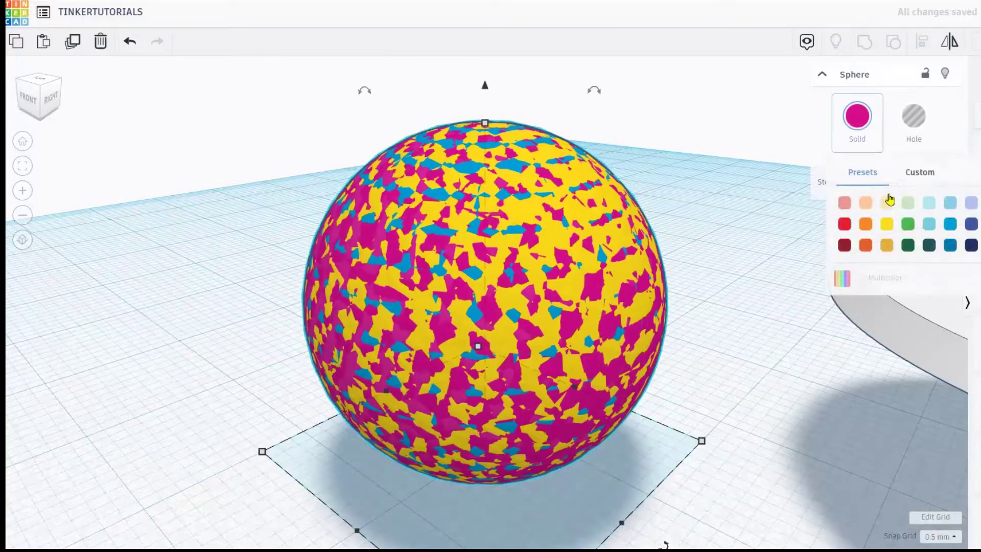
left_click(907, 226)
scroll(630, 501, "down", 2)
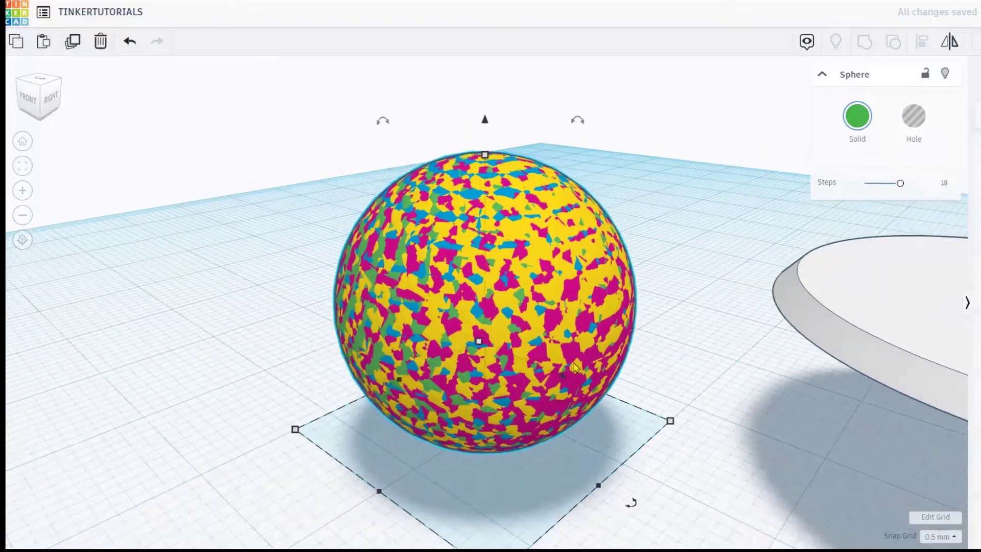
left_click_drag(618, 490, 639, 493)
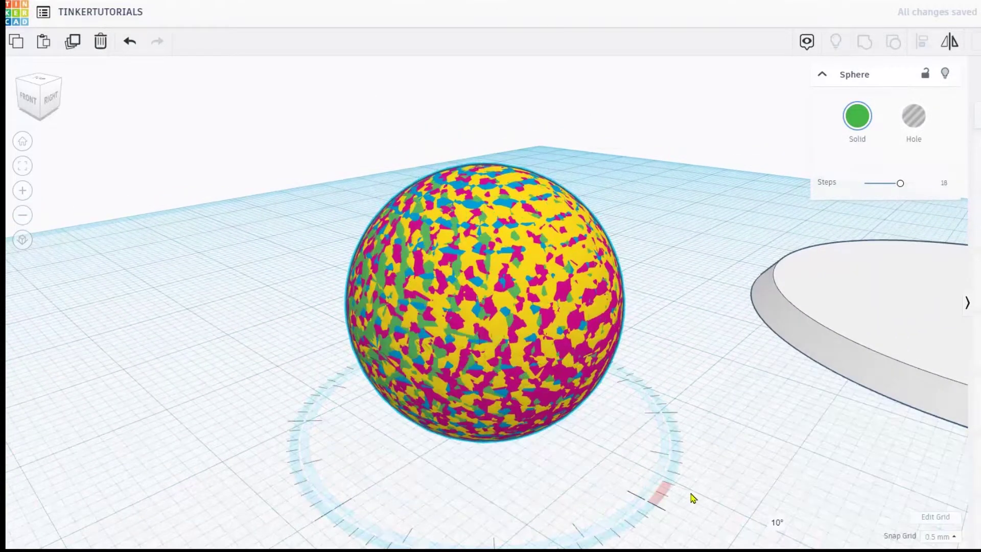
left_click_drag(692, 498, 691, 498)
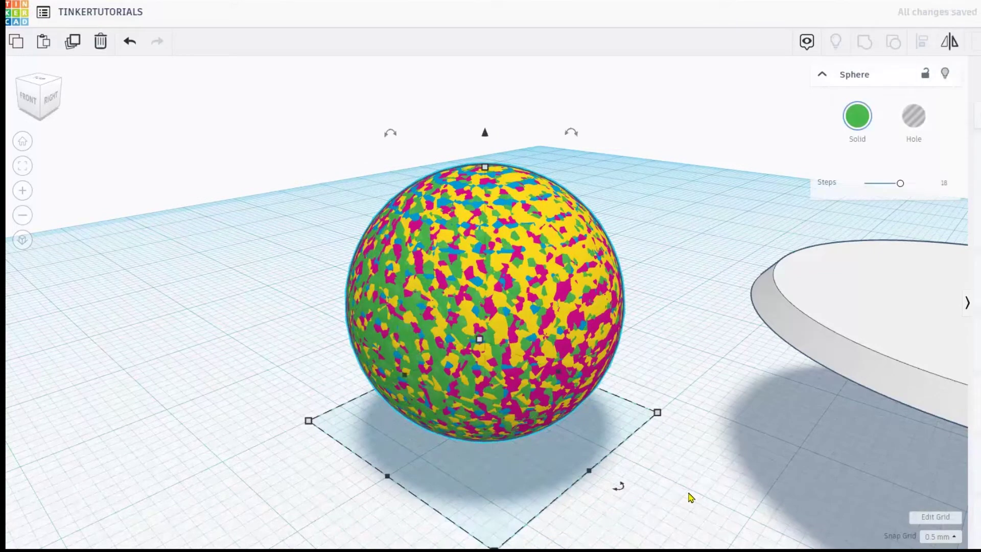
Add a red duplicate of the green sphere, rotated about both horizontal axes
left_click(853, 123)
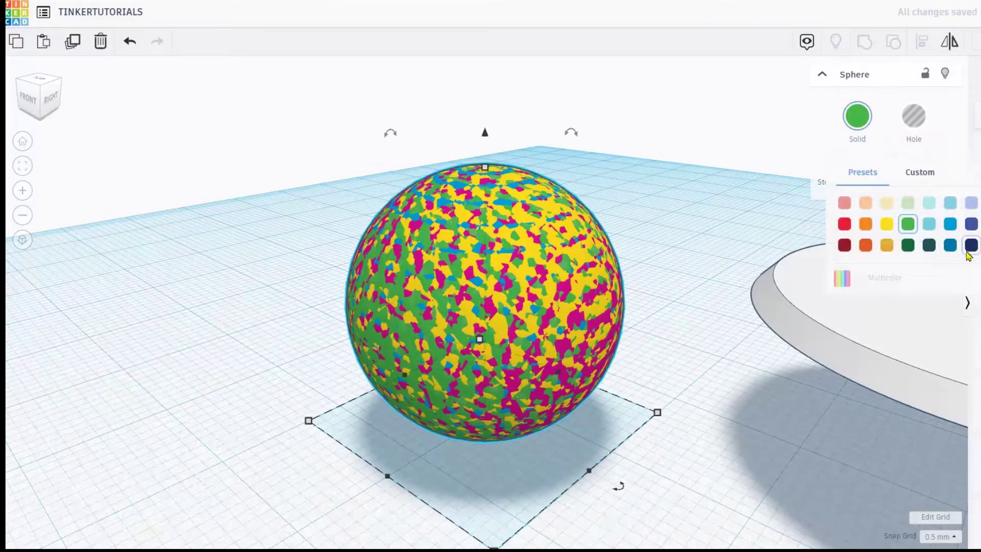
left_click(843, 223)
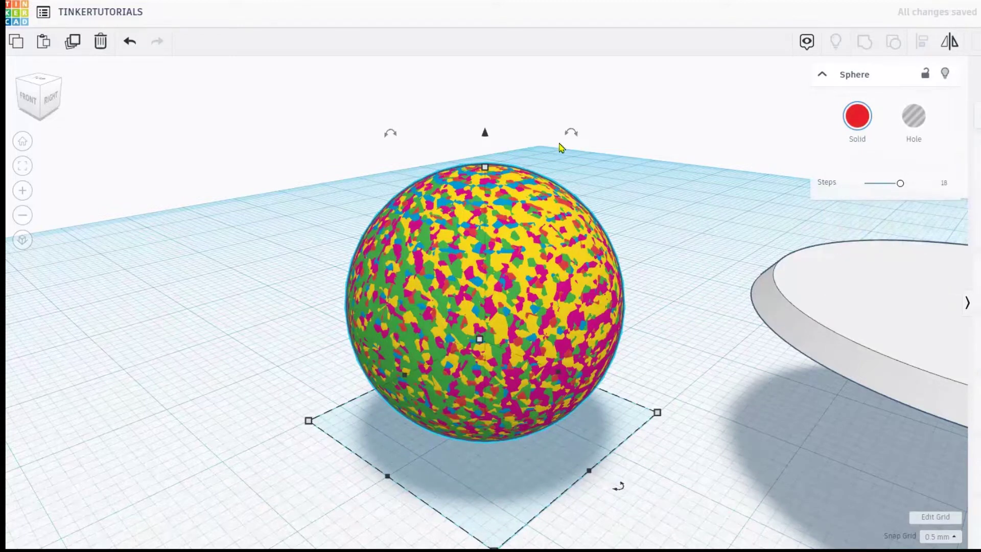
left_click_drag(574, 134, 519, 106)
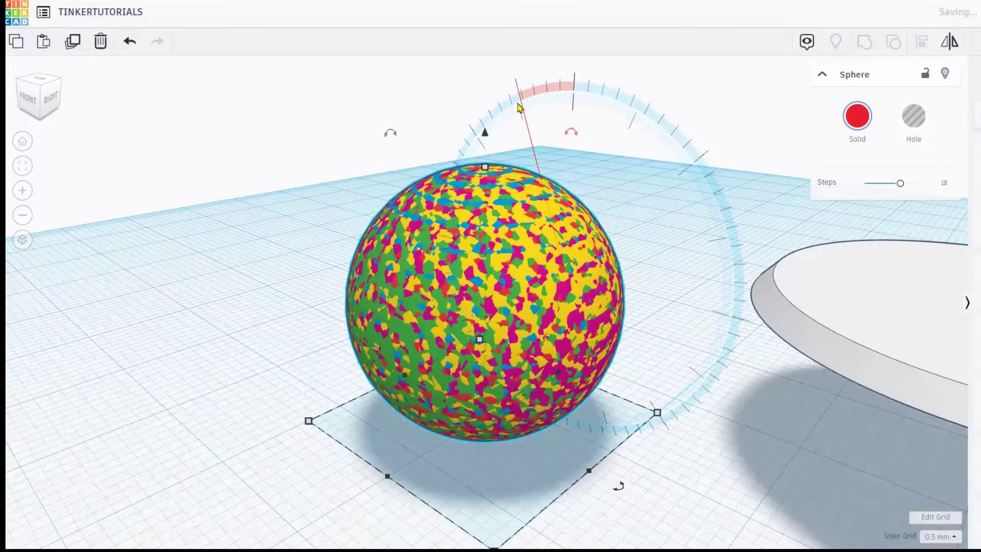
scroll(458, 133, "down", 2)
left_click_drag(412, 165, 453, 111)
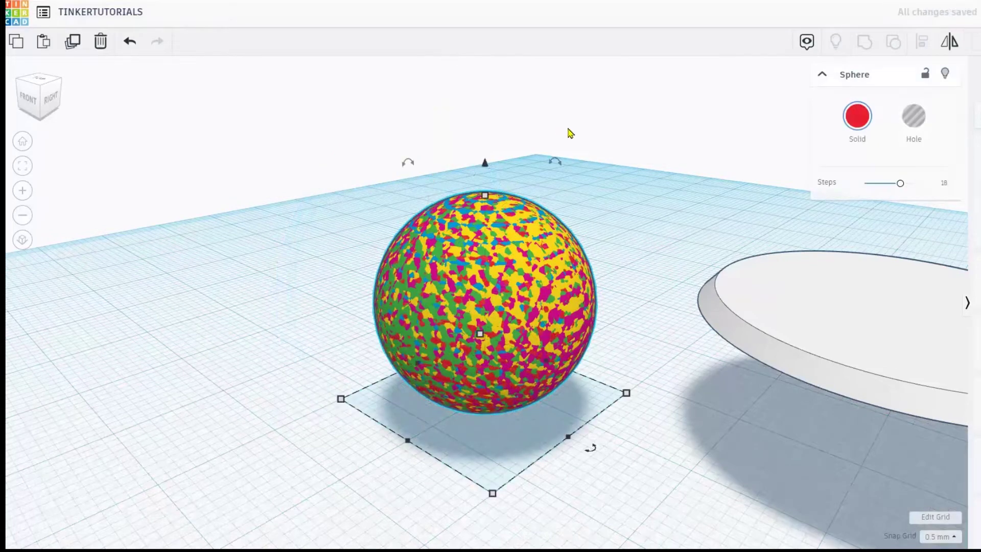
Select all the overlapping sphere copies and group them into a single shape
left_click(608, 466)
left_click_drag(310, 174, 617, 469)
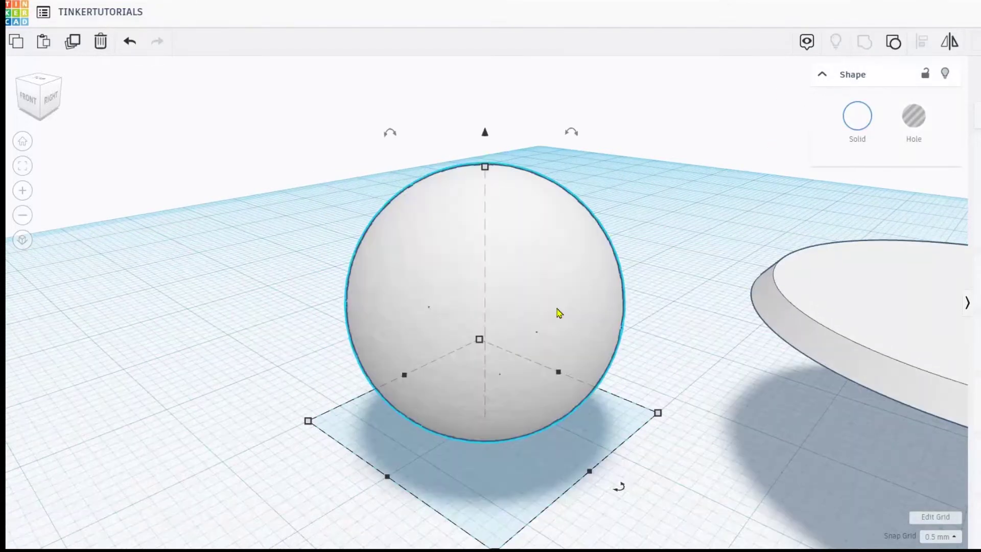
Examine the grouped sphere's surface at several zoom levels and from above to judge its smoothness
scroll(559, 312, "up", 1)
scroll(560, 312, "down", 3)
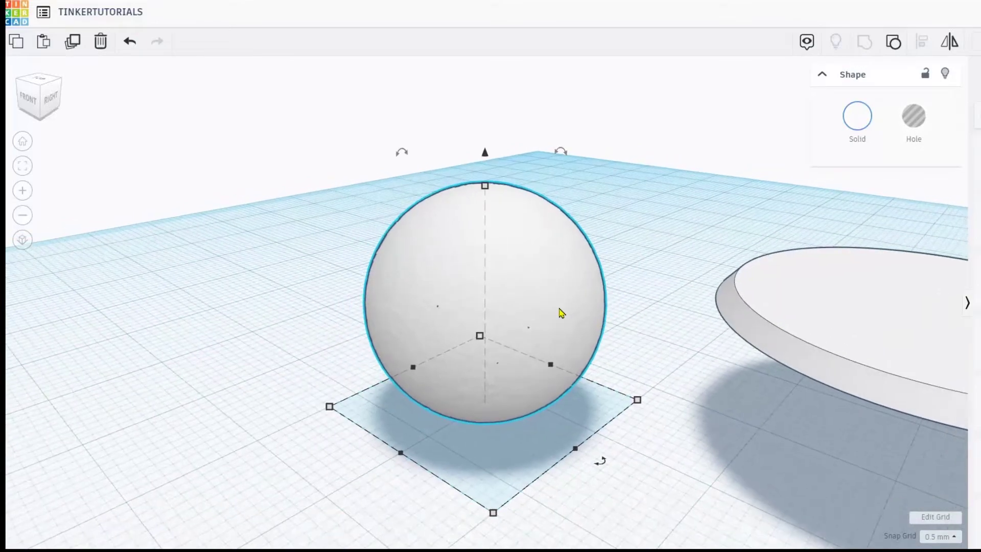
scroll(559, 313, "down", 3)
scroll(559, 313, "up", 2)
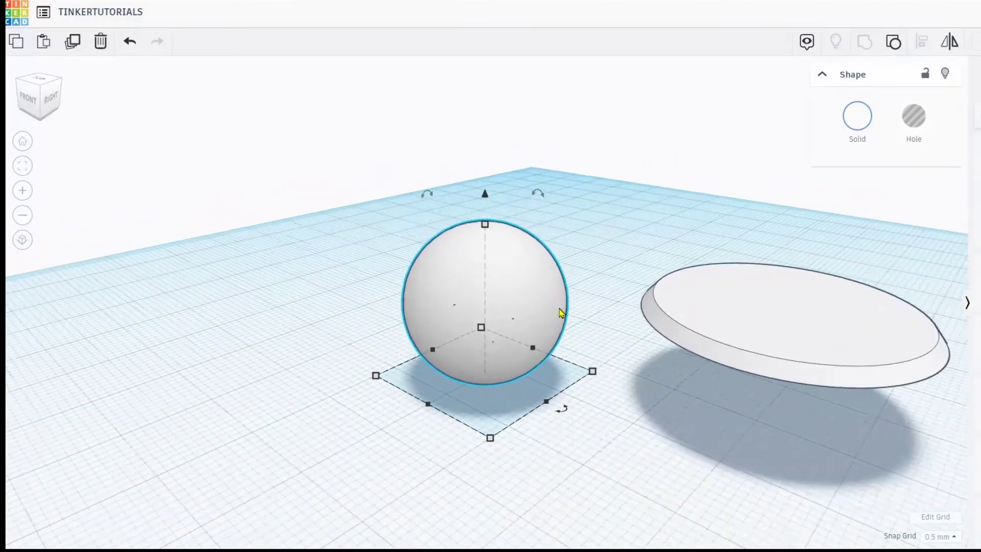
scroll(560, 310, "down", 2)
scroll(560, 311, "up", 1)
right_click_drag(560, 311, 570, 248)
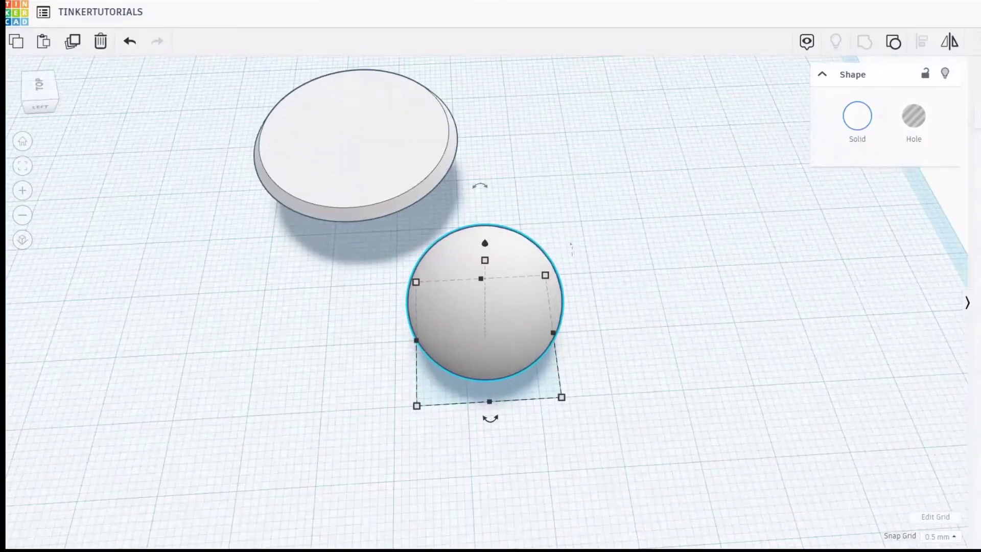
Place a single blue sphere beside the grouped sphere for comparison
key("ctrl+v")
left_click(627, 340)
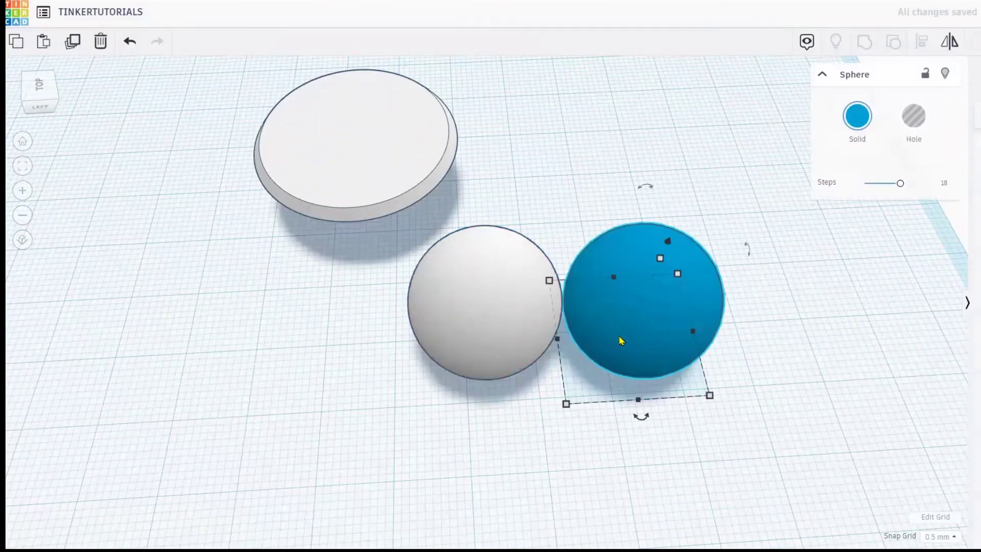
scroll(567, 404, "up", 3)
right_click_drag(571, 401, 635, 381)
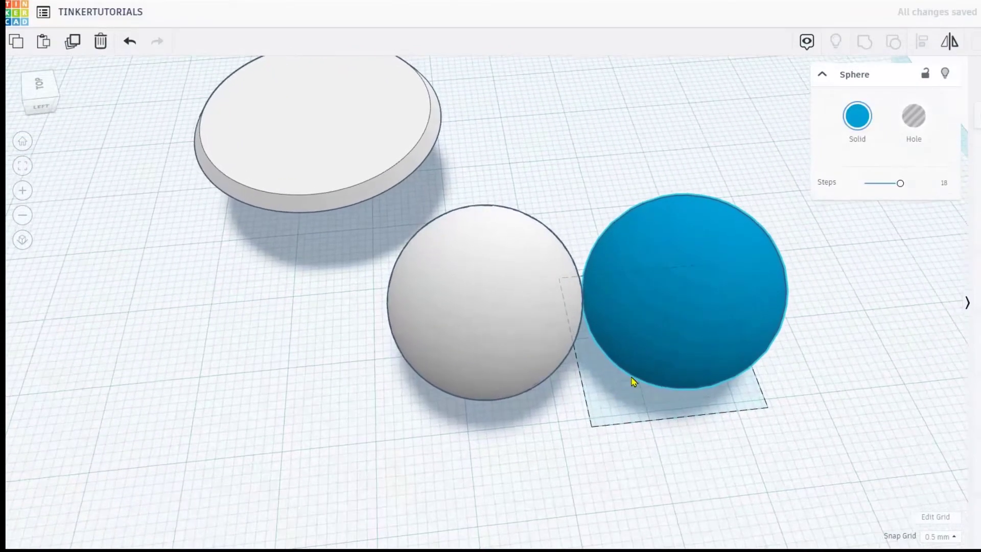
right_click_drag(528, 419, 477, 317)
Move the grouped white sphere back, away from the blue sphere
left_click(482, 299)
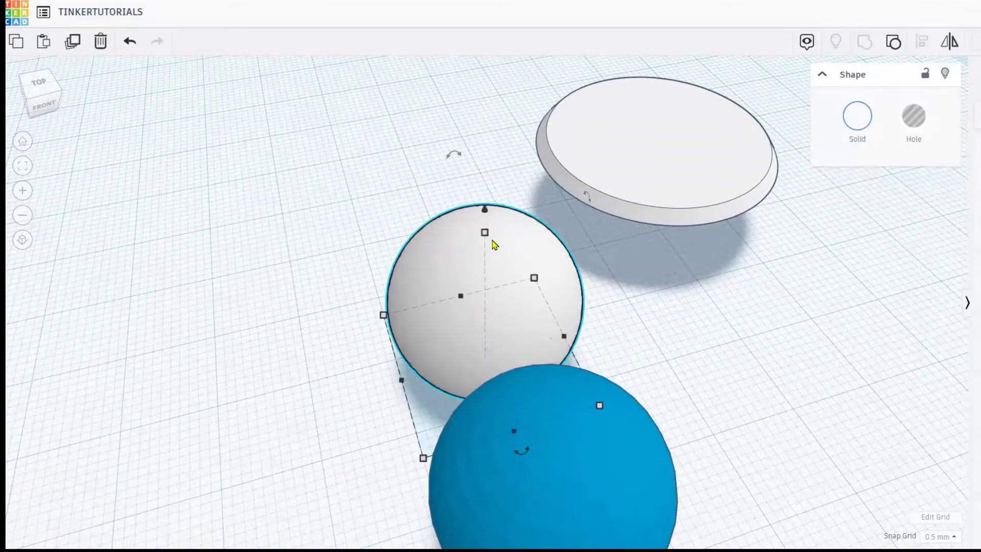
left_click_drag(458, 306, 438, 246)
key("ctrl+z")
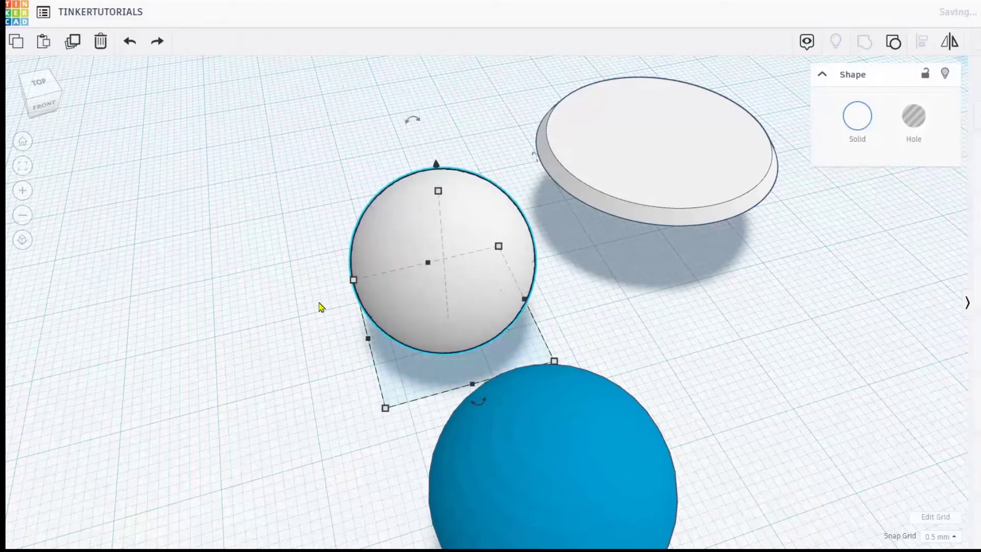
Place a paraboloid on the workplane beside the grouped white sphere
right_click_drag(303, 333, 440, 335)
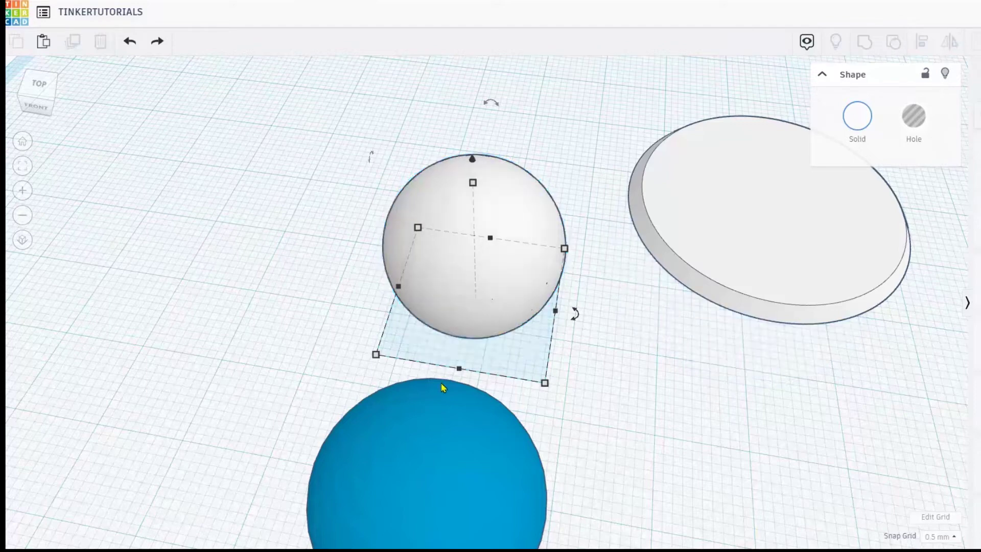
left_click(415, 344)
left_click_drag(309, 254, 286, 264)
right_click_drag(277, 286, 251, 271)
scroll(251, 268, "up", 2)
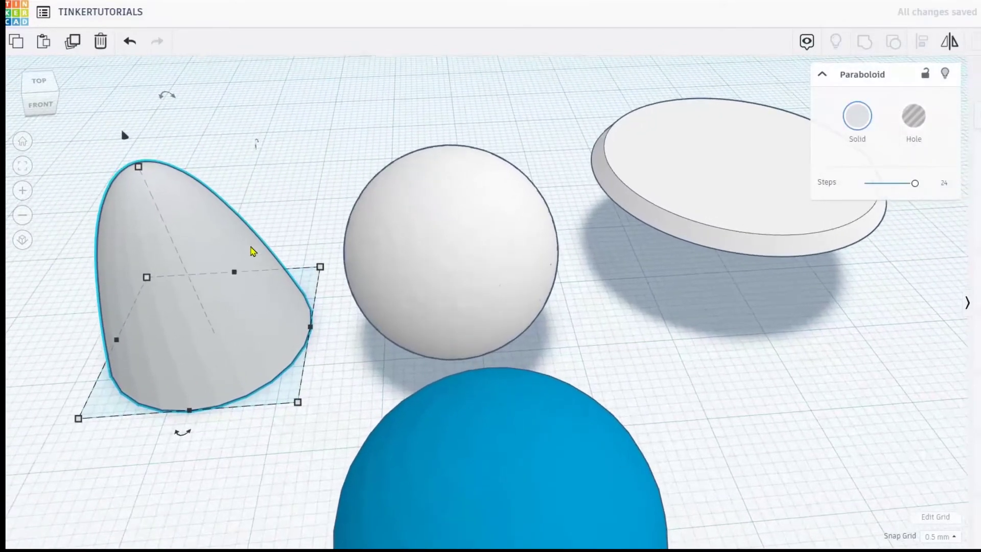
Colour the paraboloid green, rotate it slightly about its vertical axis and duplicate it in place
middle_click_drag(252, 247, 549, 242)
scroll(352, 271, "up", 1)
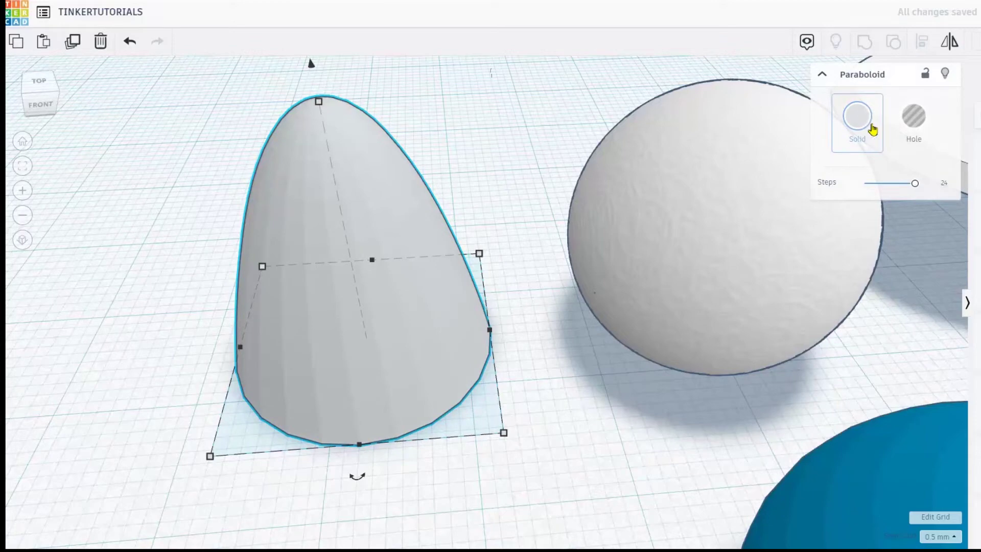
left_click(871, 129)
left_click(907, 225)
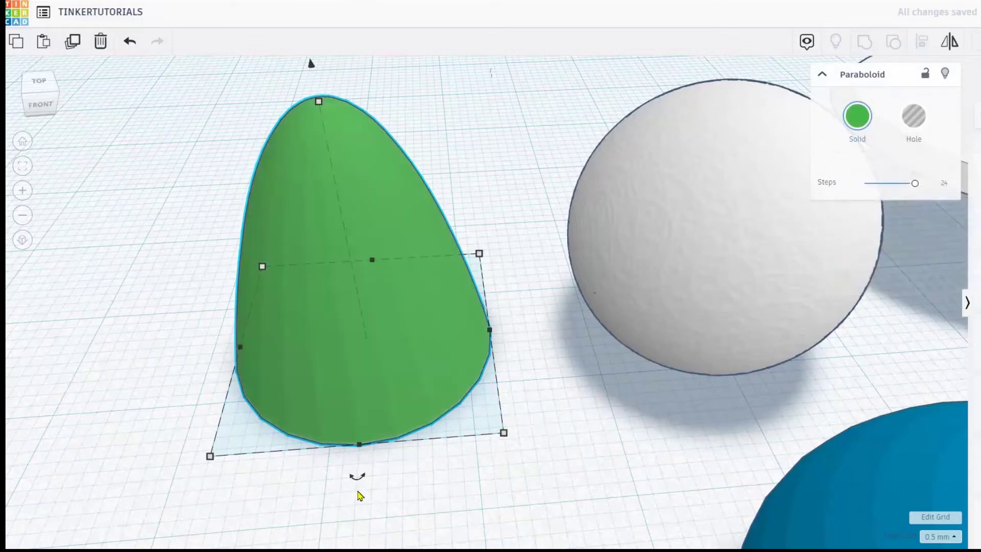
left_click_drag(360, 485, 342, 504)
left_click_drag(462, 534, 454, 488)
key("ctrl+d")
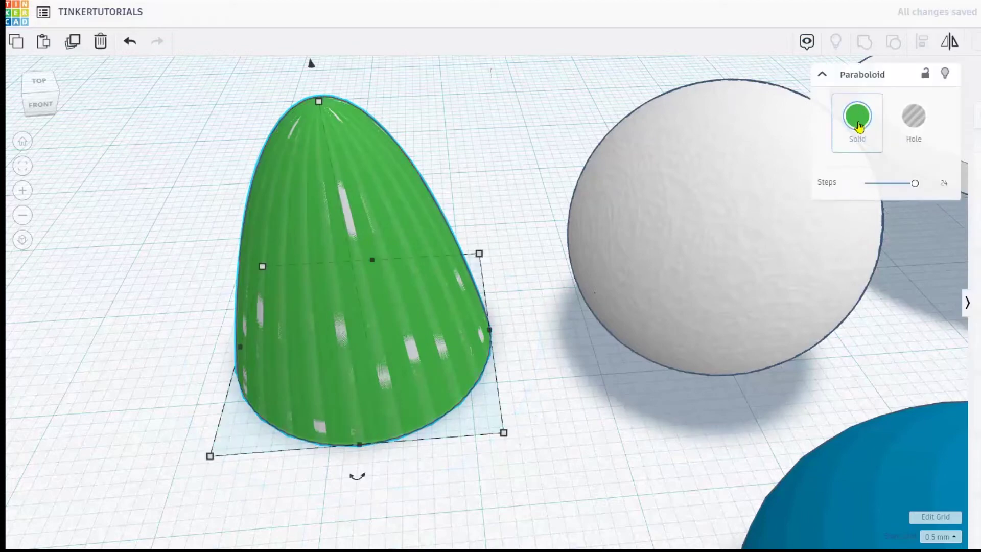
Recolour the top paraboloid copy light orange and rotate it slightly about its vertical axis
left_click(859, 127)
left_click(864, 204)
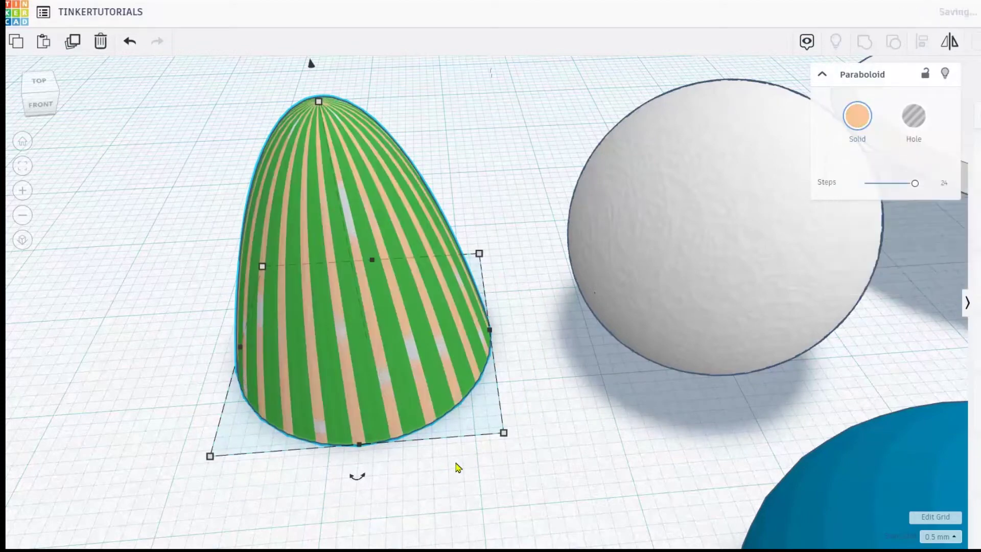
left_click_drag(351, 482, 519, 495)
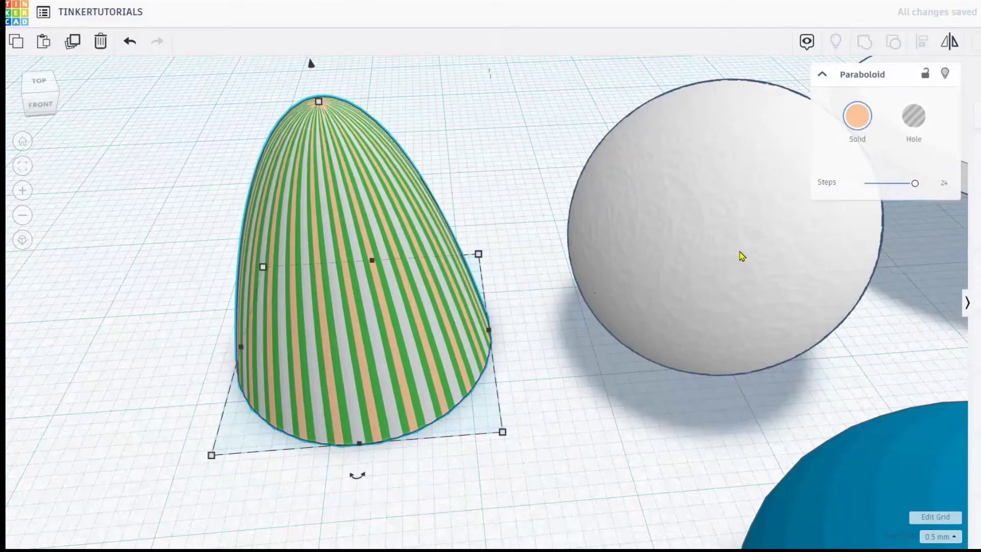
Recolour the active paraboloid copy blue and rotate it slightly so its stripes fall between the others
left_click(850, 117)
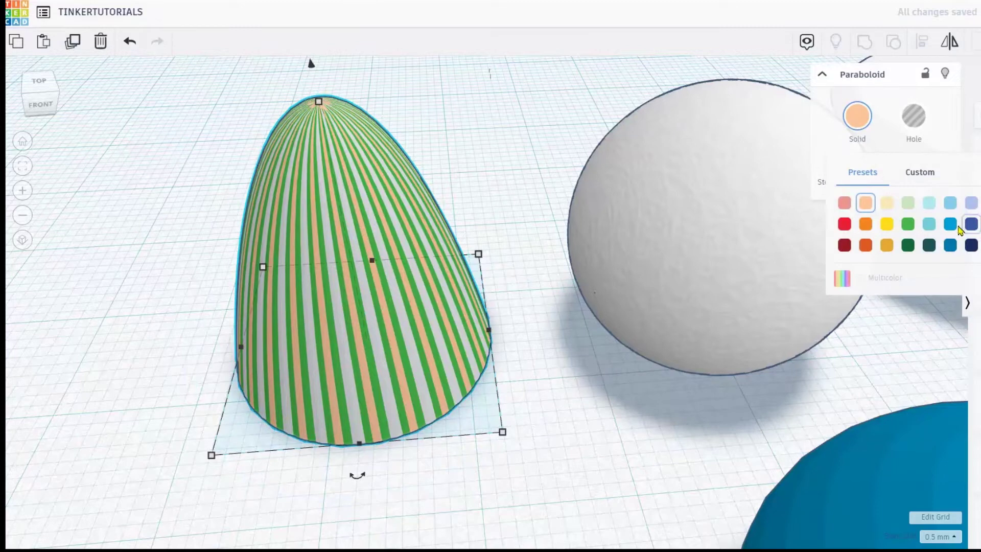
left_click(950, 225)
left_click_drag(360, 479, 313, 541)
left_click(315, 536)
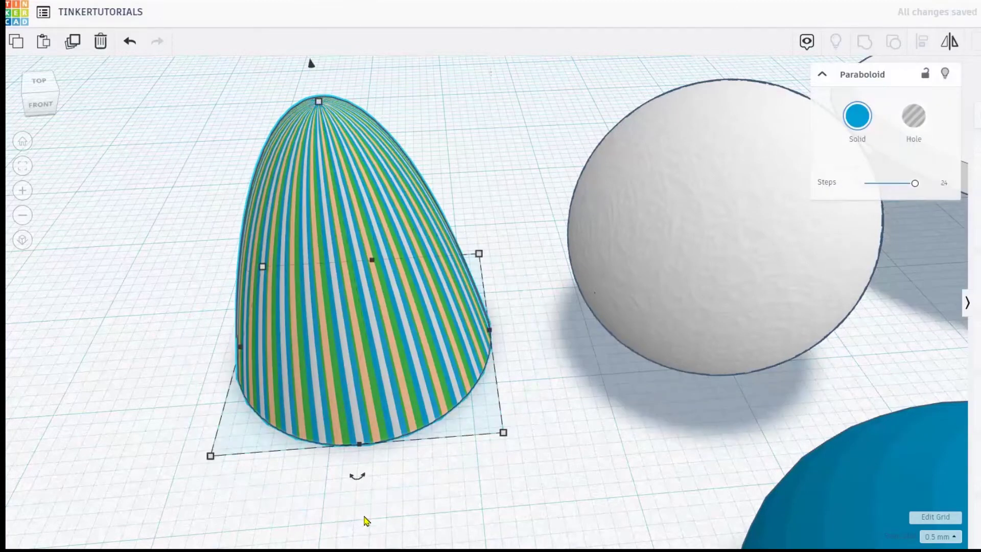
Select all the stacked paraboloid copies and group them into one shape
left_click_drag(414, 479, 181, 128)
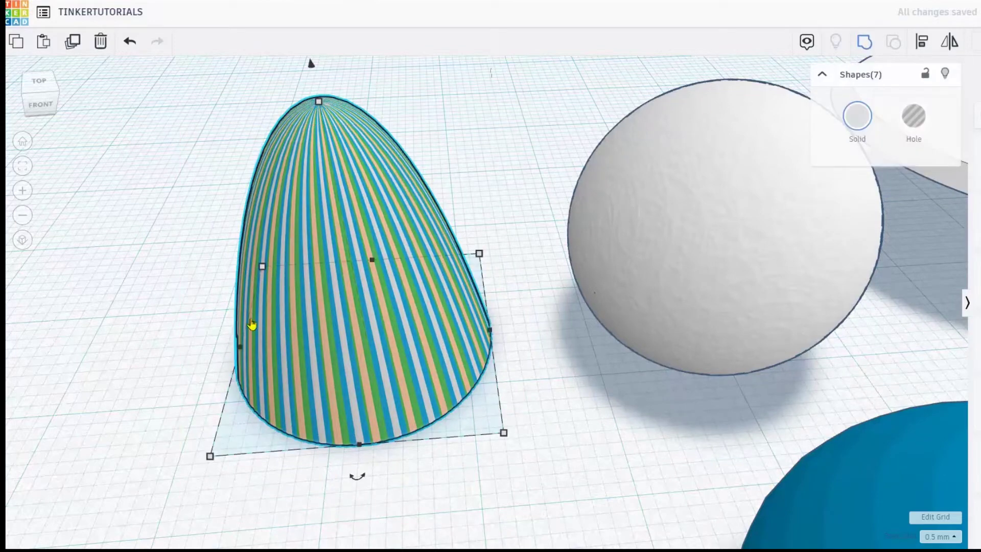
left_click(251, 324)
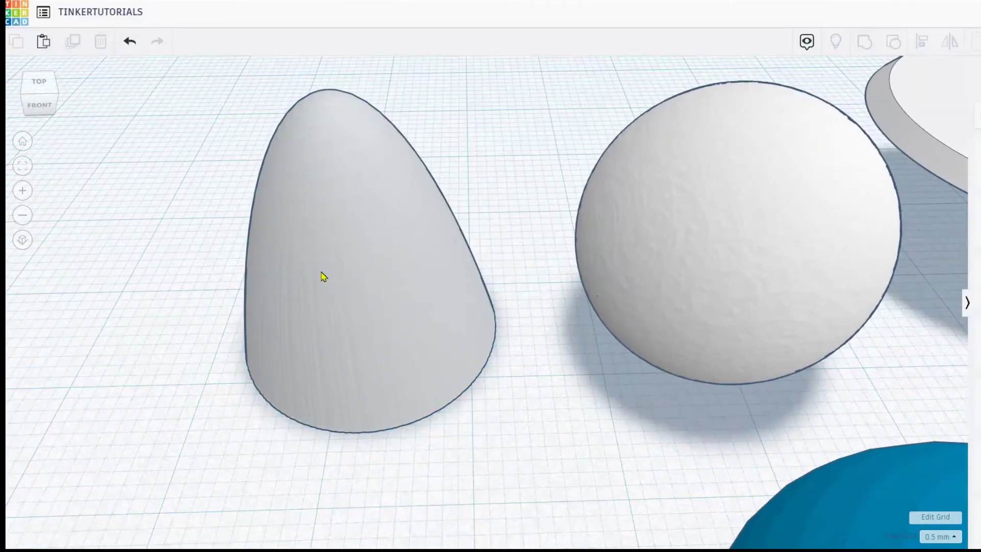
Place a single 24-step paraboloid on the workplane to the side of the grouped one for comparison
scroll(323, 277, "down", 2)
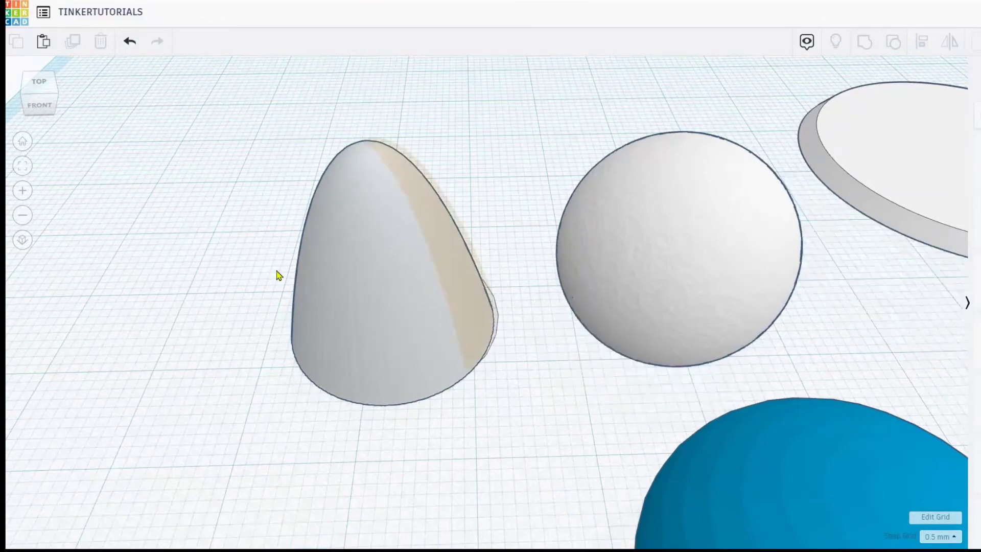
left_click_drag(278, 274, 22, 176, "alt")
left_click(23, 173)
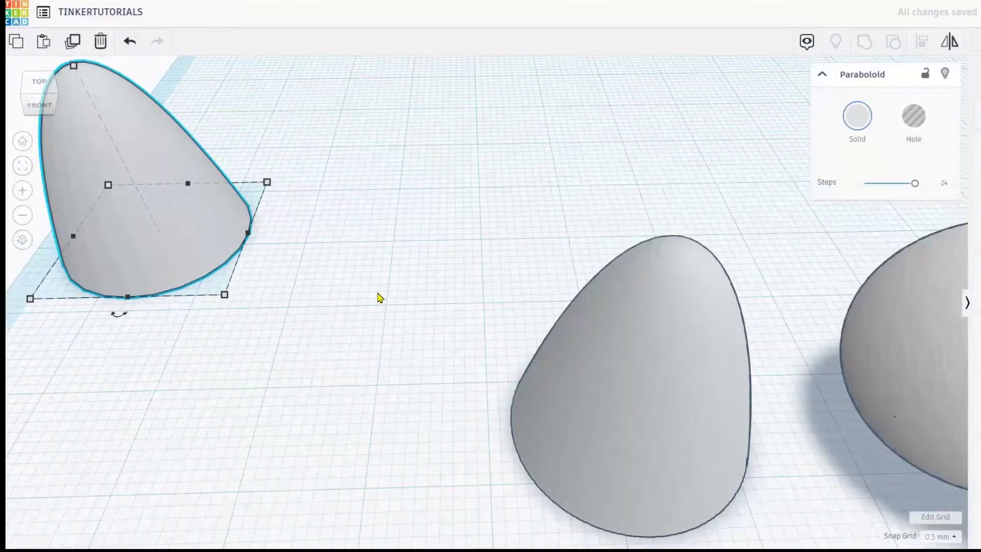
Move the grouped paraboloid beside the single faceted one and compare their surfaces
left_click_drag(434, 337, 576, 340, "alt")
right_click_drag(576, 341, 669, 400)
left_click_drag(670, 400, 708, 391)
right_click_drag(563, 415, 650, 457)
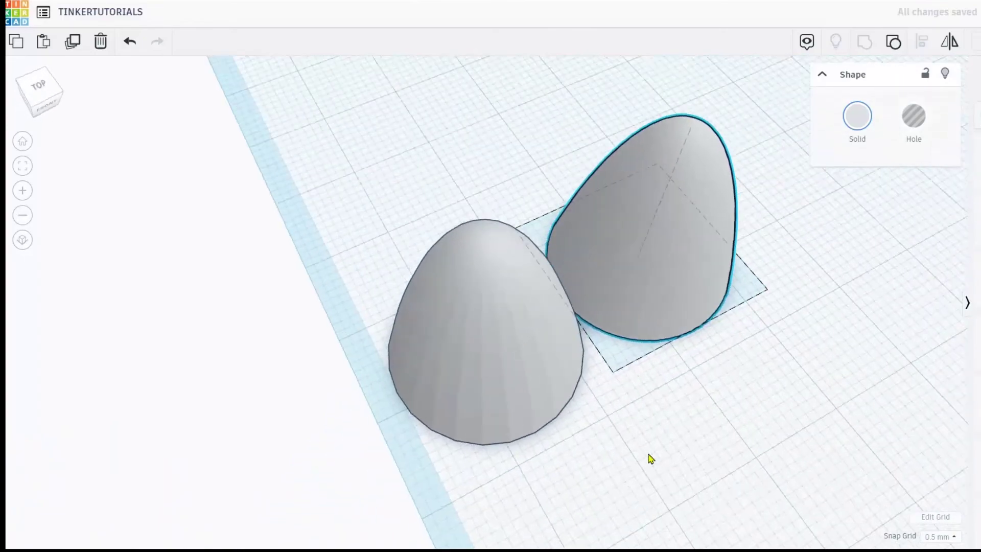
right_click_drag(670, 258, 435, 206)
scroll(437, 214, "down", 3)
right_click_drag(615, 358, 322, 339)
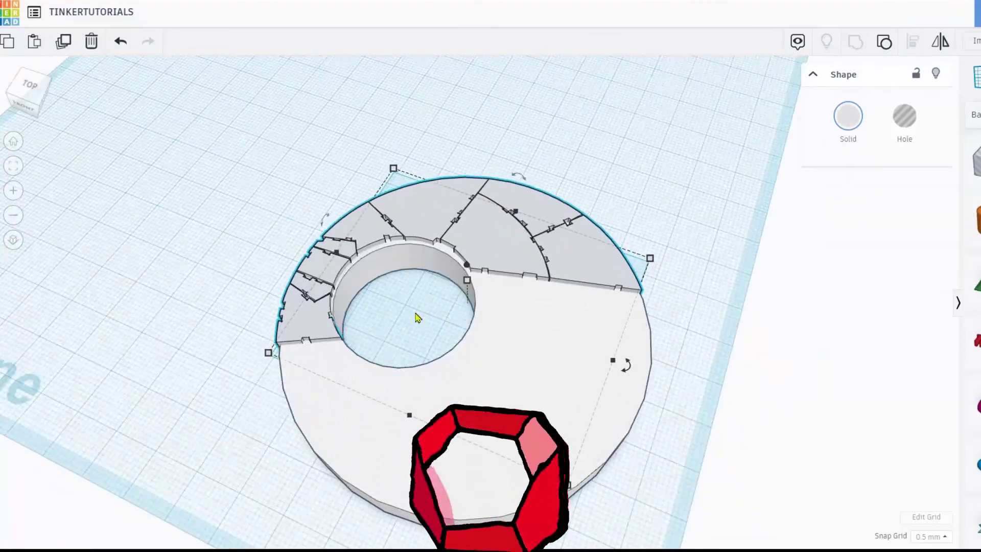
Turn the snap grid off
left_click(930, 537)
left_click(921, 418)
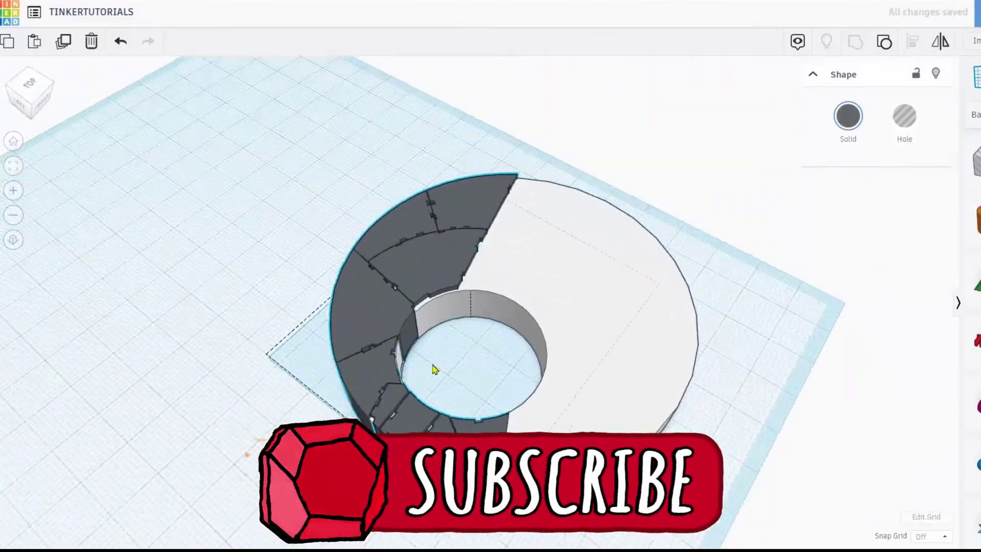